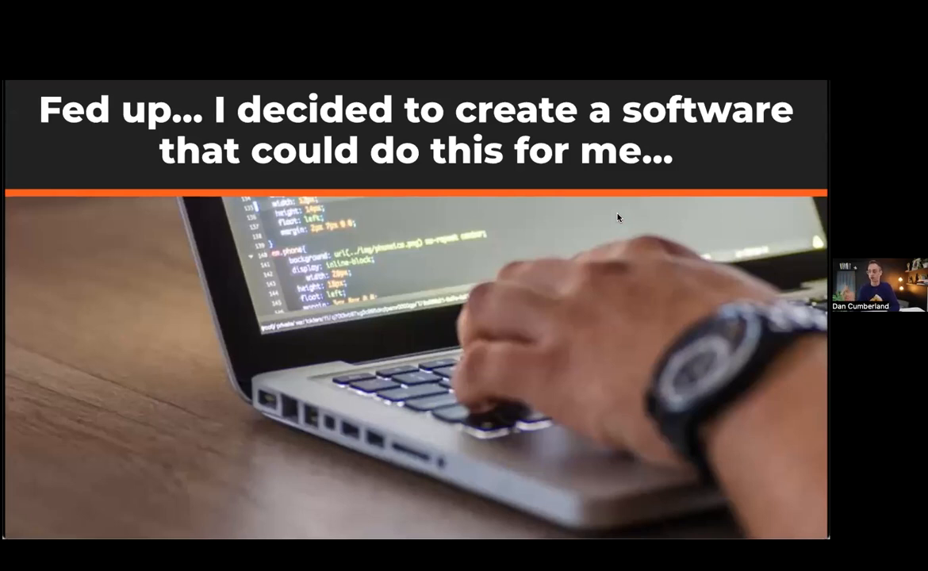
{"action": "key", "text": "Right"}
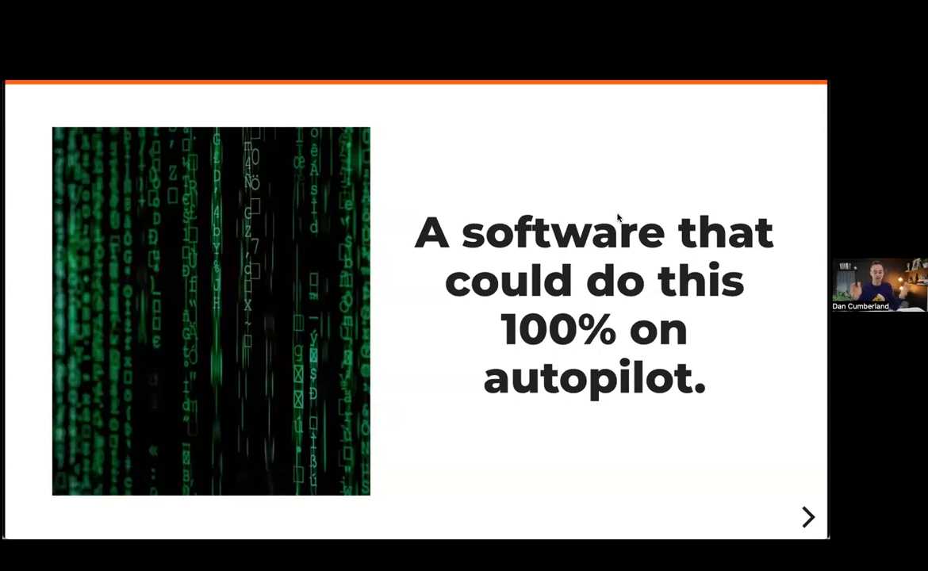
{"action": "key", "text": "Right"}
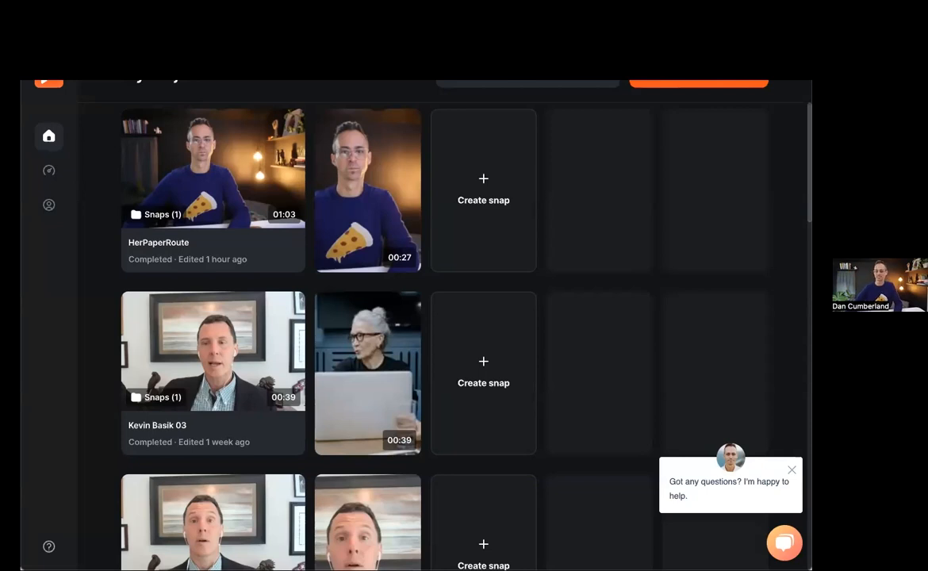
Dismiss the chat prompt and look through the existing video projects and their snaps.
{"action": "left_click", "coordinate": [791, 469]}
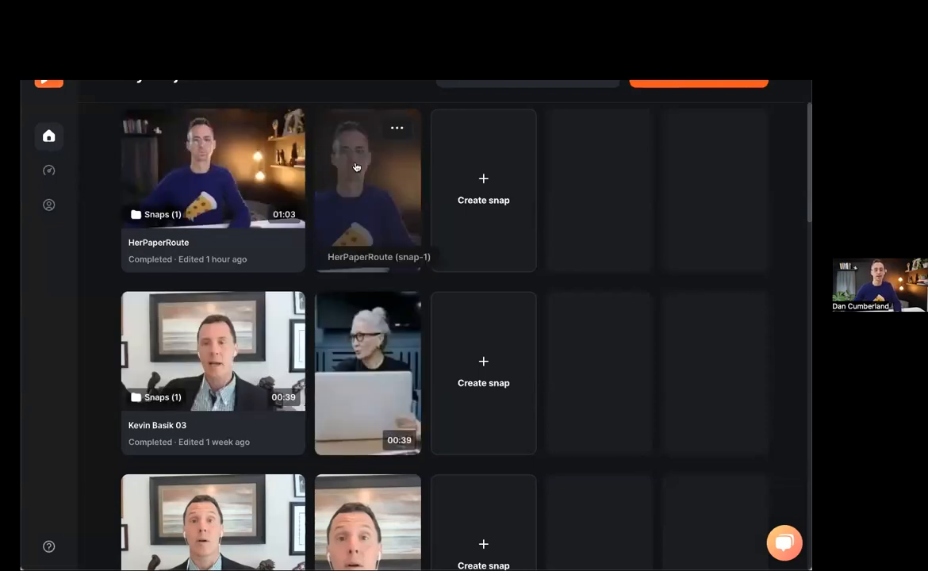
{"action": "scroll", "coordinate": [606, 252], "scroll_direction": "down", "scroll_amount": 7}
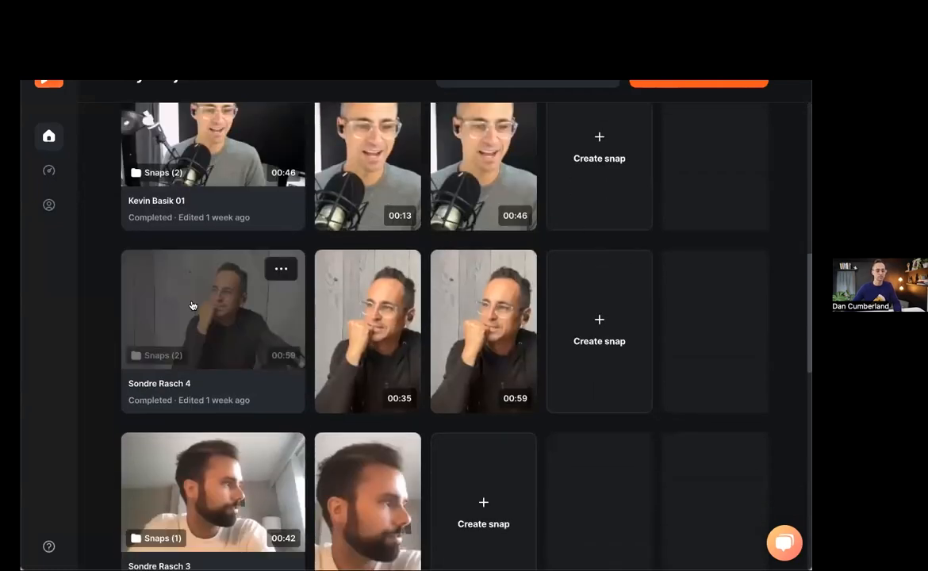
{"action": "scroll", "coordinate": [316, 296], "scroll_direction": "up", "scroll_amount": 1}
{"action": "scroll", "coordinate": [316, 296], "scroll_direction": "up", "scroll_amount": 1}
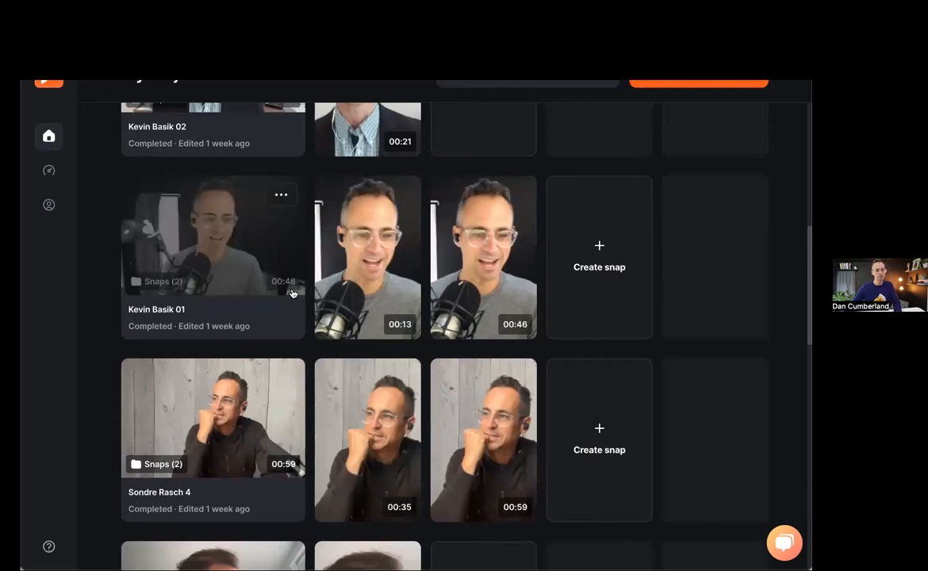
{"action": "scroll", "coordinate": [372, 321], "scroll_direction": "down", "scroll_amount": 9}
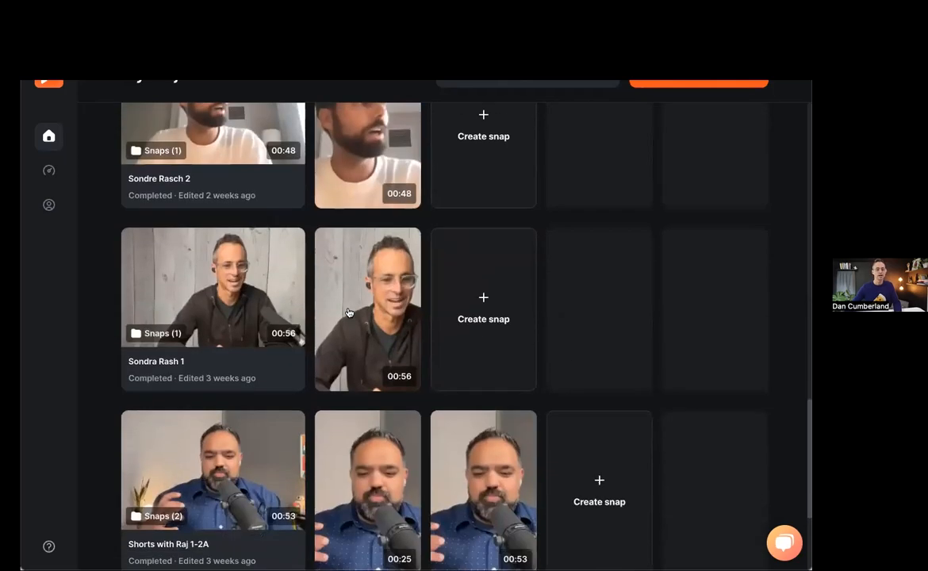
{"action": "scroll", "coordinate": [348, 313], "scroll_direction": "up", "scroll_amount": 7}
{"action": "scroll", "coordinate": [348, 313], "scroll_direction": "up", "scroll_amount": 2}
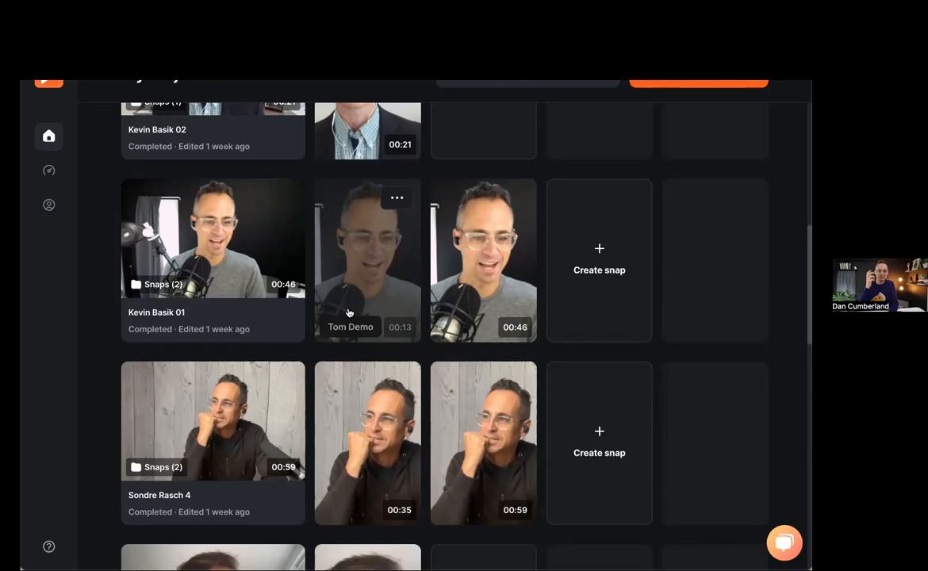
{"action": "scroll", "coordinate": [119, 420], "scroll_direction": "down", "scroll_amount": 7}
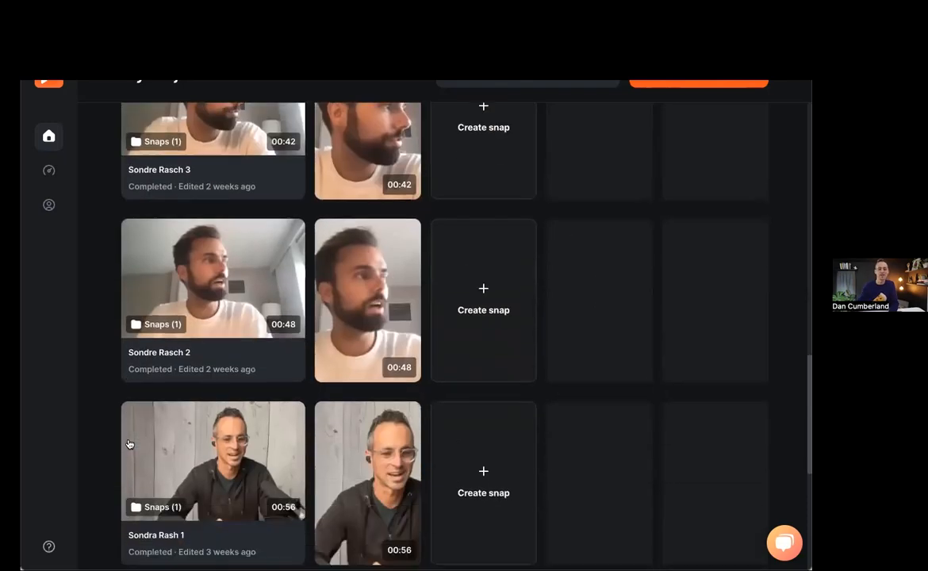
{"action": "scroll", "coordinate": [128, 442], "scroll_direction": "down", "scroll_amount": 5}
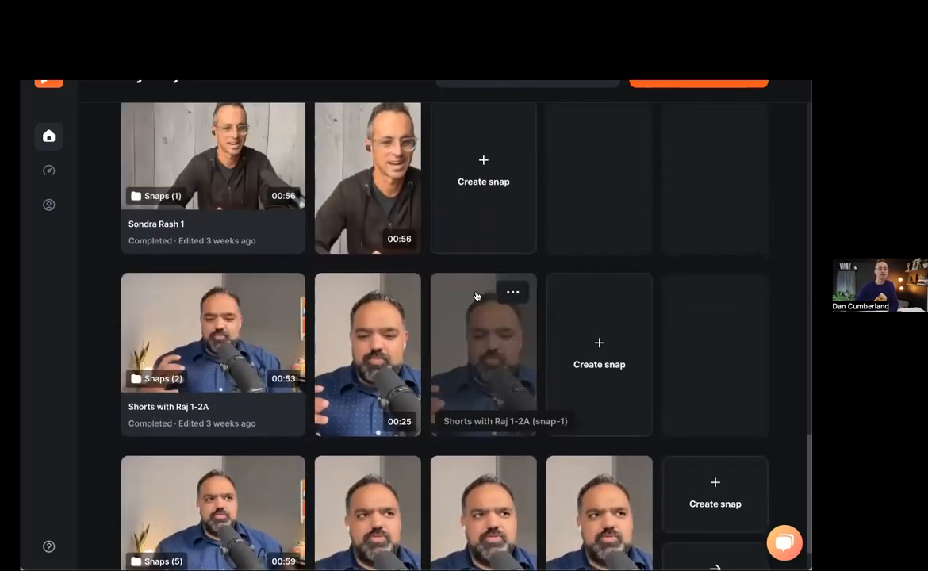
{"action": "scroll", "coordinate": [467, 301], "scroll_direction": "down", "scroll_amount": 2}
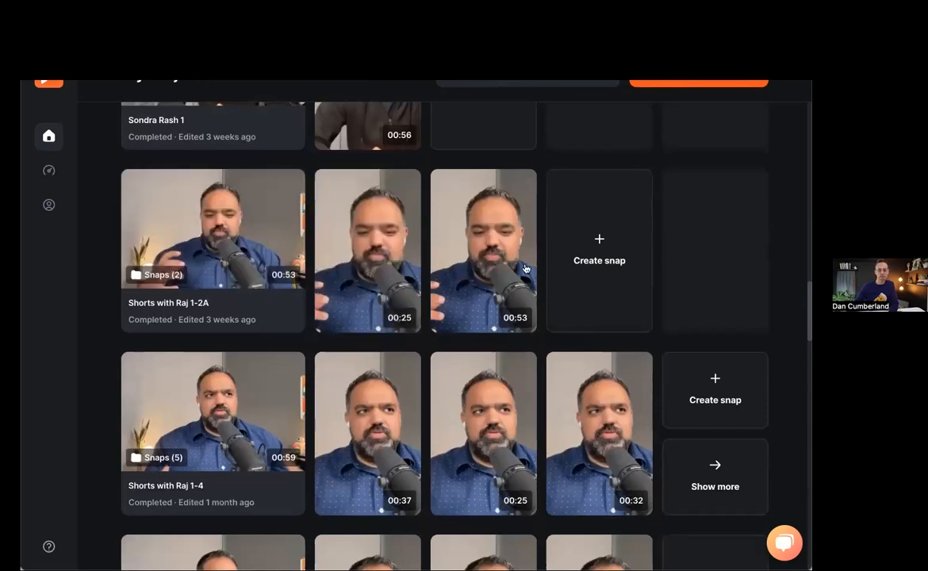
{"action": "scroll", "coordinate": [520, 307], "scroll_direction": "down", "scroll_amount": 10}
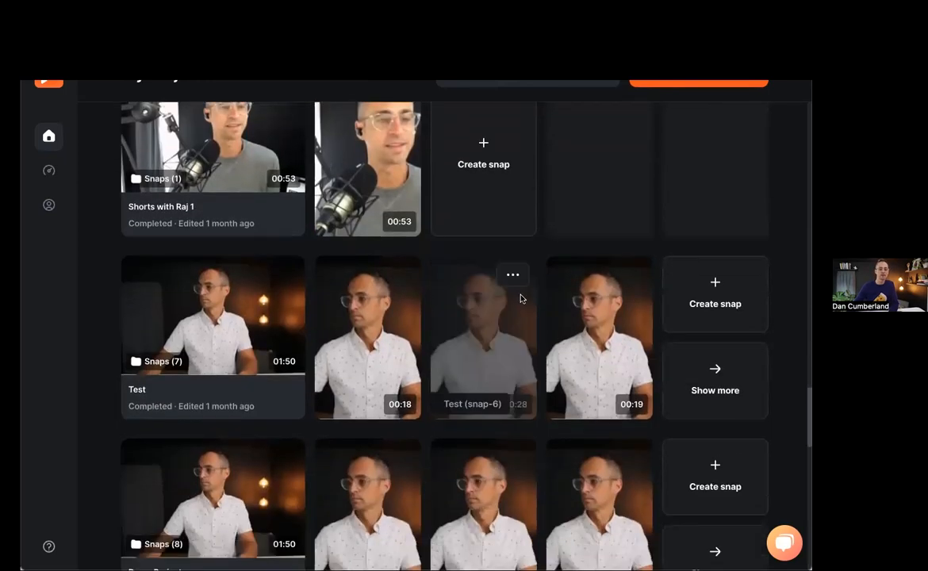
{"action": "scroll", "coordinate": [520, 299], "scroll_direction": "up", "scroll_amount": 15}
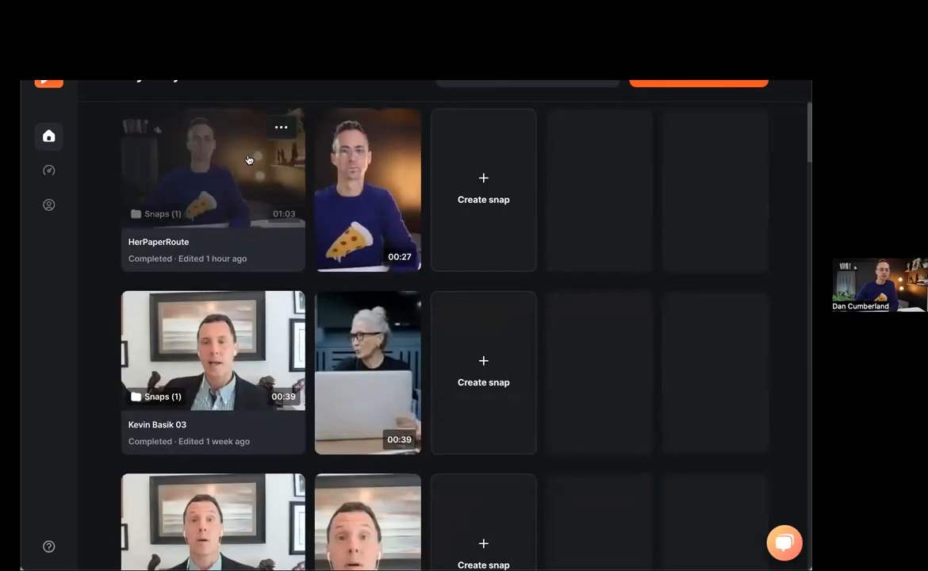
Open the transcription of the HerPaperRoute project for review.
{"action": "left_click", "coordinate": [280, 127]}
{"action": "left_click", "coordinate": [232, 124]}
{"action": "left_click", "coordinate": [281, 127]}
{"action": "left_click", "coordinate": [228, 186]}
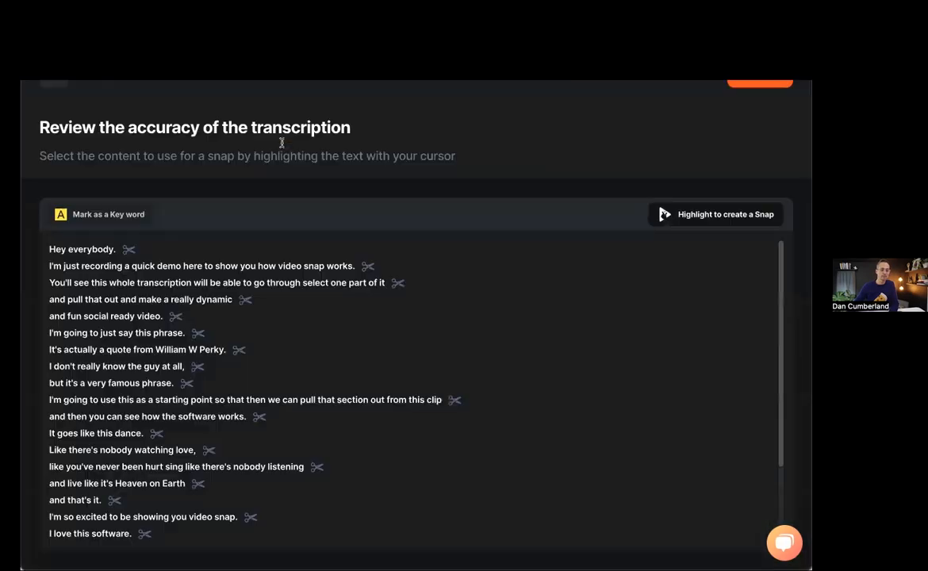
{"action": "left_click", "coordinate": [94, 78]}
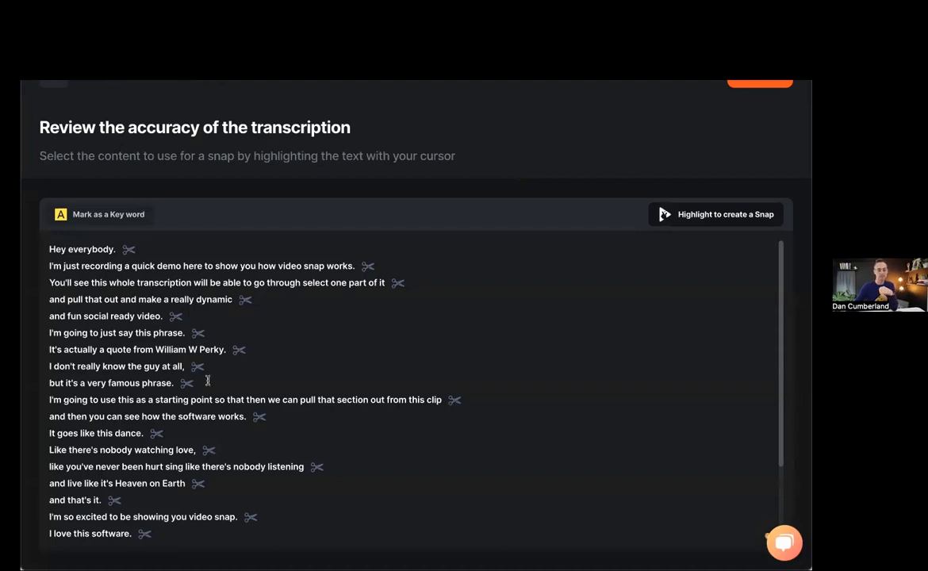
Create a snap from the transcript lines "It goes like this dance." through "It's so useful.".
{"action": "scroll", "coordinate": [208, 380], "scroll_direction": "down", "scroll_amount": 5}
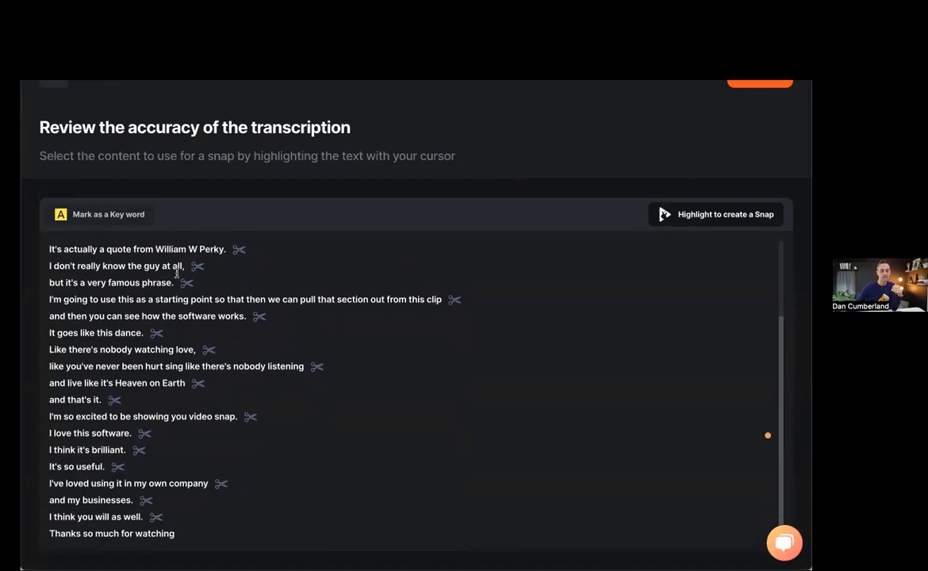
{"action": "scroll", "coordinate": [176, 274], "scroll_direction": "up", "scroll_amount": 3}
{"action": "scroll", "coordinate": [86, 307], "scroll_direction": "down", "scroll_amount": 2}
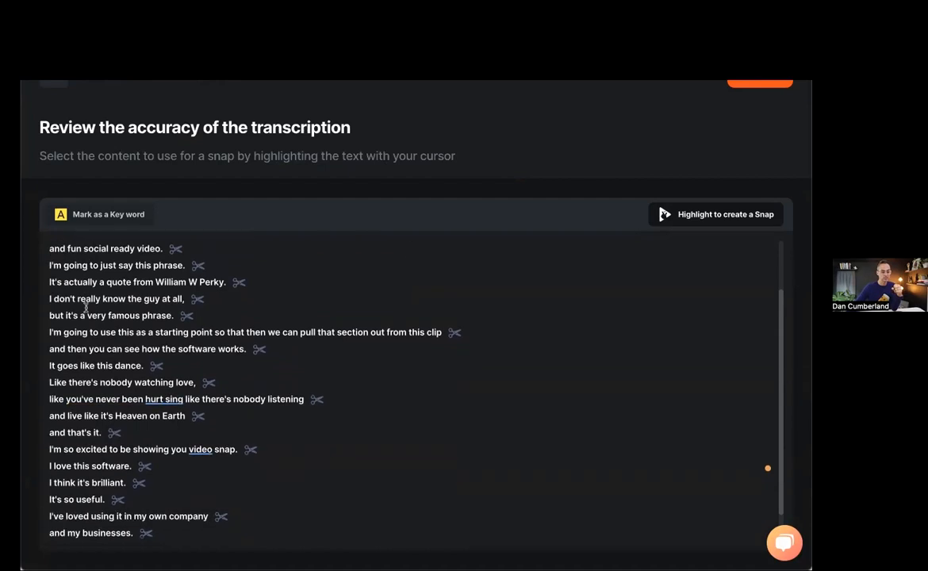
{"action": "scroll", "coordinate": [86, 307], "scroll_direction": "down", "scroll_amount": 2}
{"action": "left_click_drag", "start_coordinate": [48, 332], "coordinate": [125, 450]}
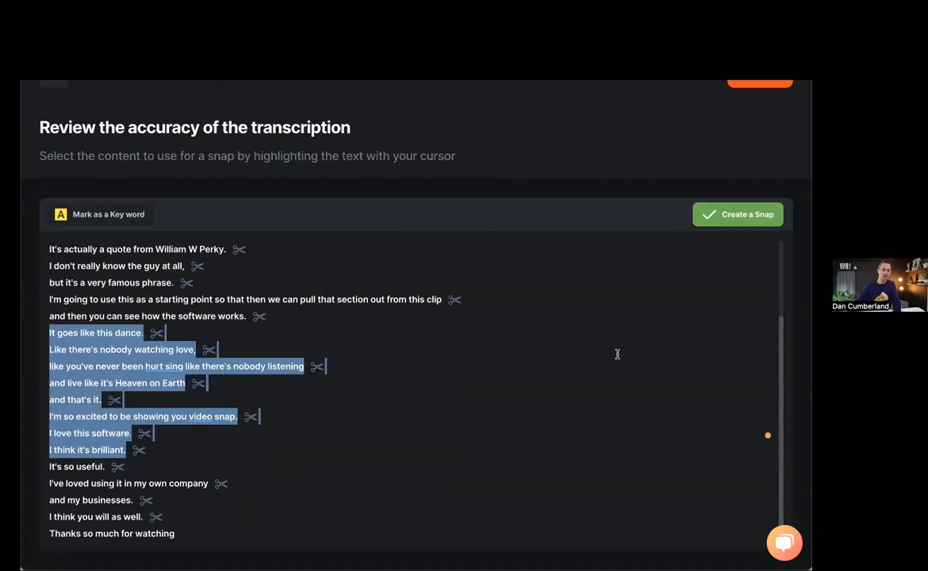
{"action": "left_click", "coordinate": [119, 338]}
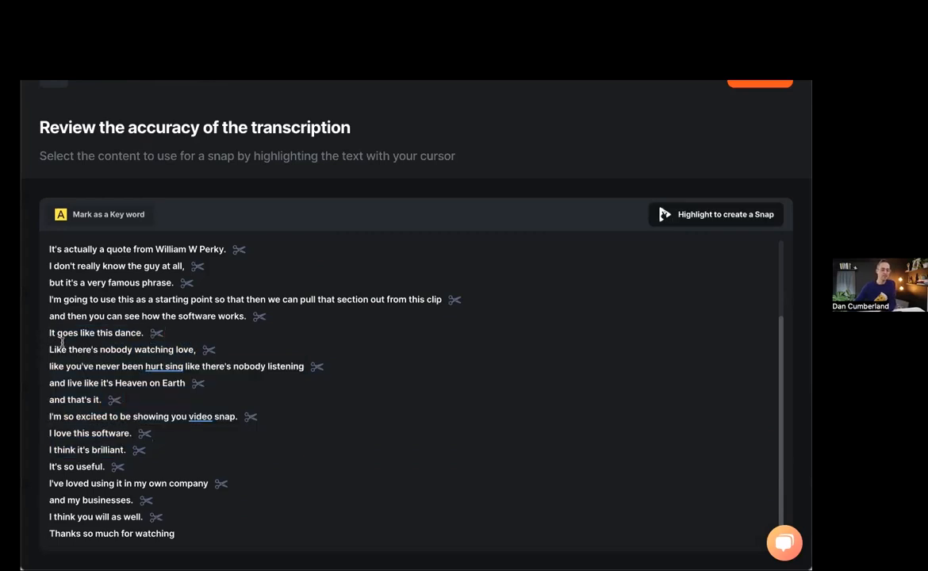
{"action": "left_click_drag", "start_coordinate": [50, 332], "coordinate": [118, 467]}
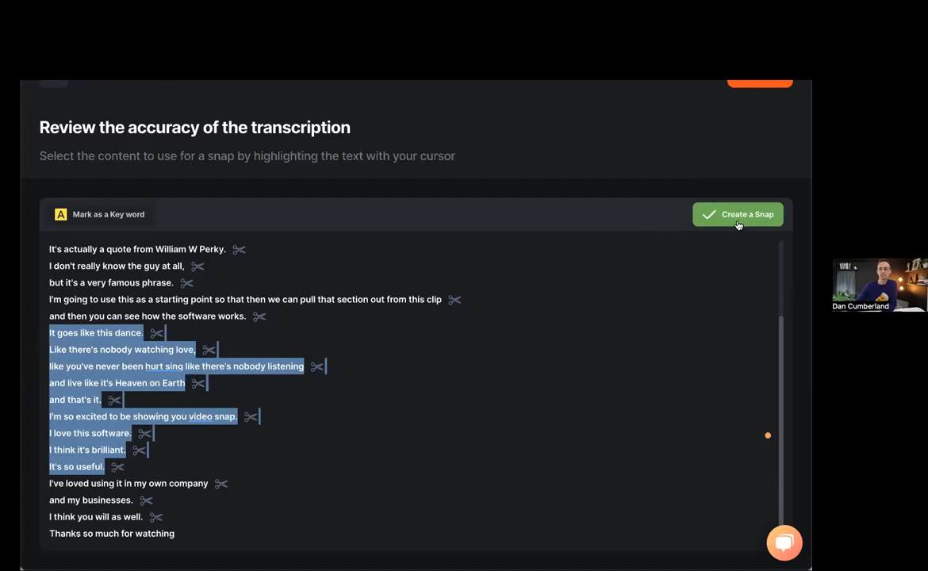
{"action": "left_click", "coordinate": [733, 222]}
Title the vertical snap "HerPaperRoute Demo" and continue to its editor.
{"action": "left_click", "coordinate": [361, 277]}
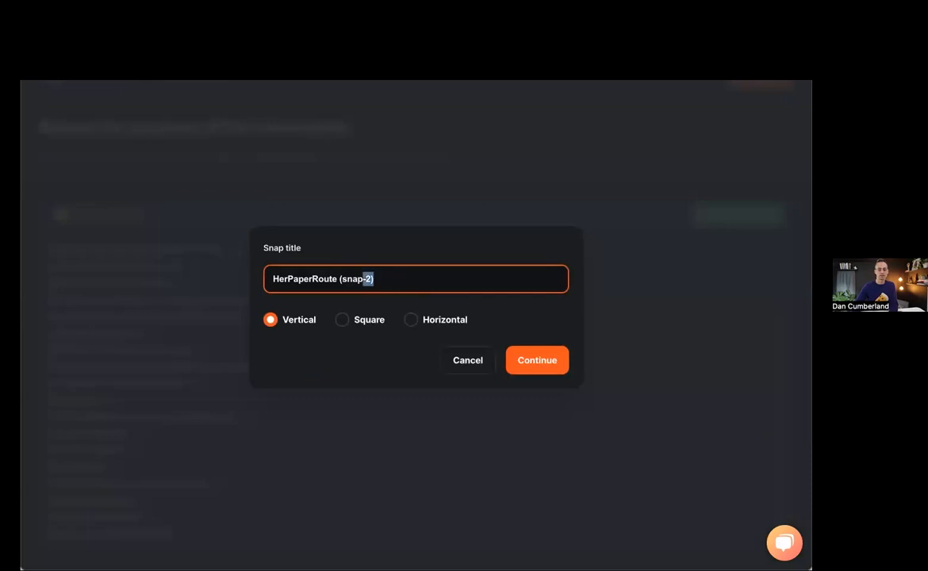
{"action": "left_click_drag", "start_coordinate": [362, 279], "coordinate": [339, 279]}
{"action": "type", "text": "Demo"}
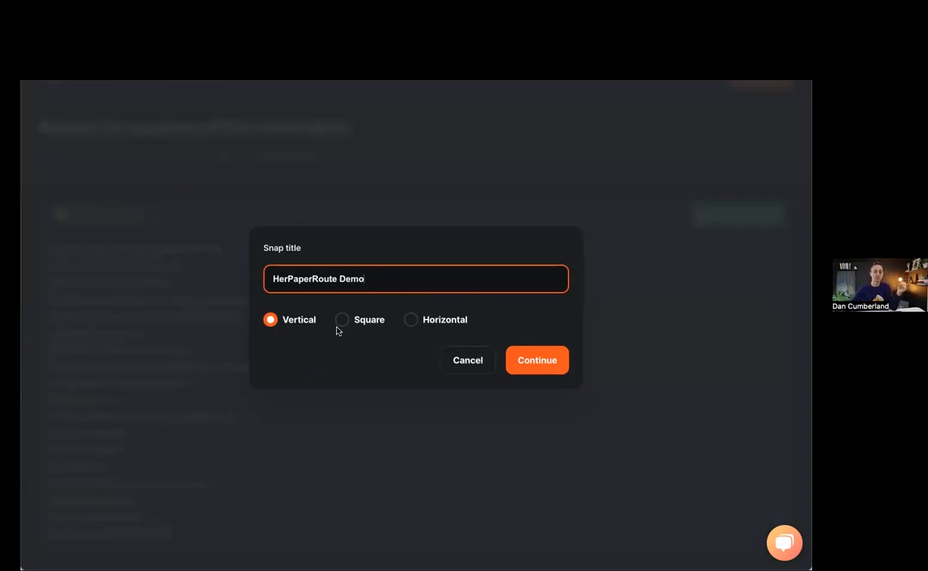
{"action": "left_click", "coordinate": [547, 364]}
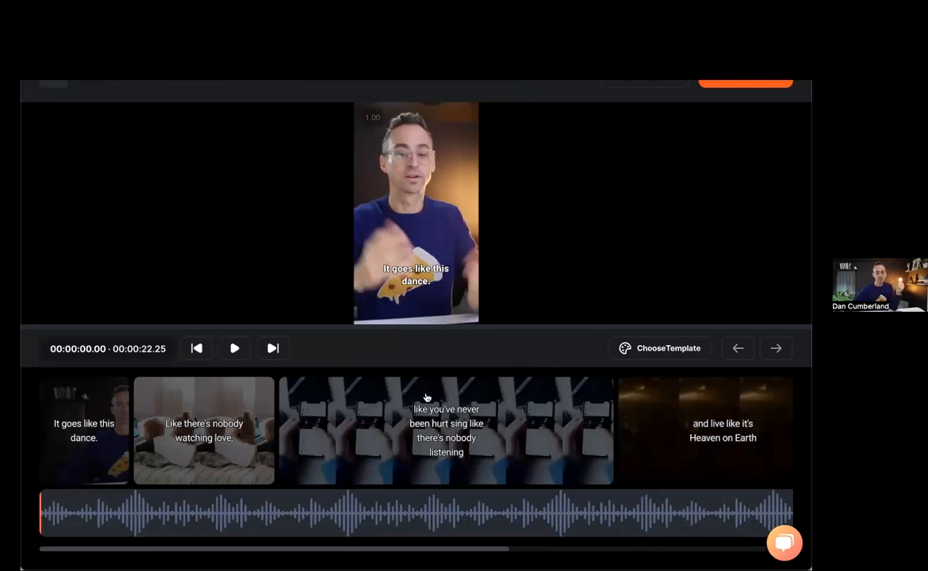
Look over the snap's timeline clips and play the preview from the start until the "I'm so excited" clip.
{"action": "scroll", "coordinate": [426, 397], "scroll_direction": "right", "scroll_amount": 8}
{"action": "scroll", "coordinate": [425, 397], "scroll_direction": "left", "scroll_amount": 8}
{"action": "left_click", "coordinate": [67, 432]}
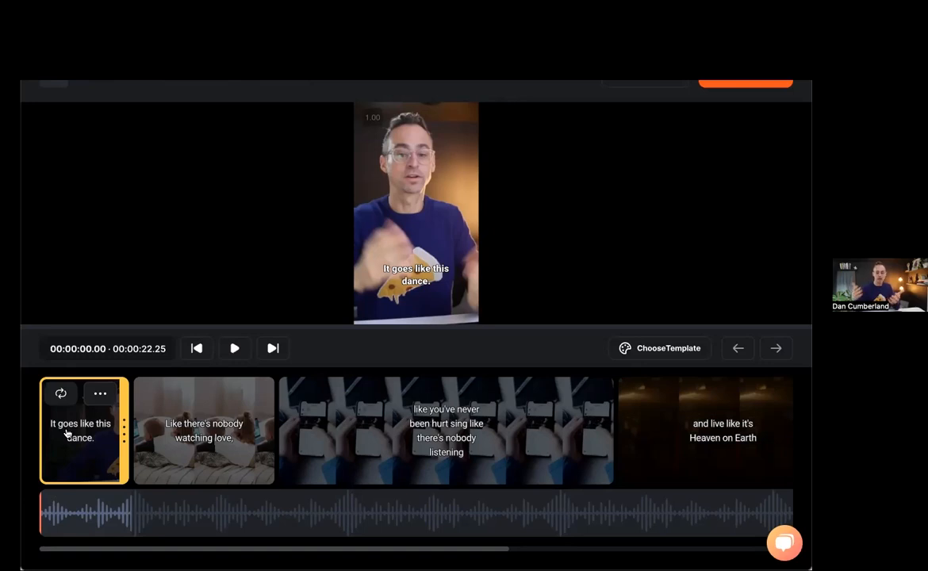
{"action": "left_click", "coordinate": [66, 432]}
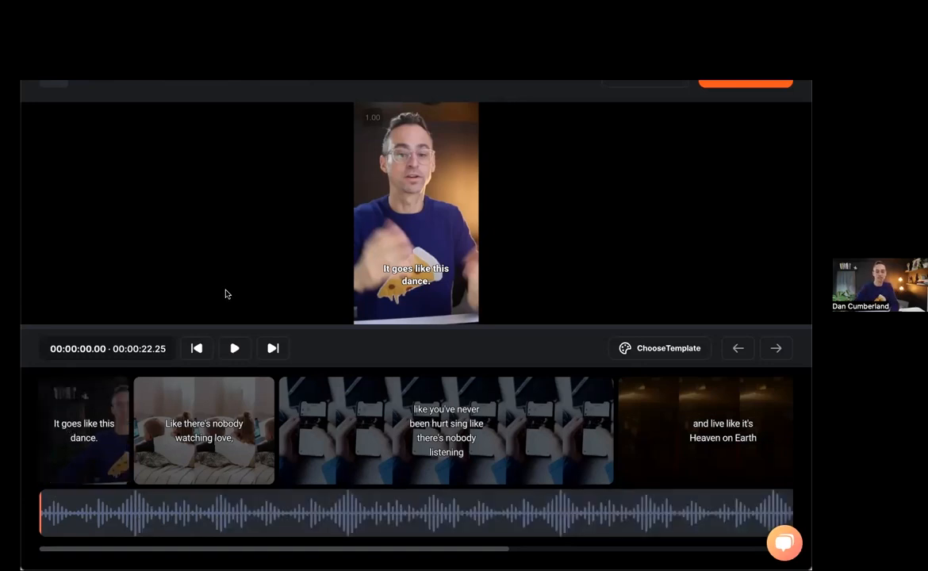
{"action": "left_click", "coordinate": [234, 348]}
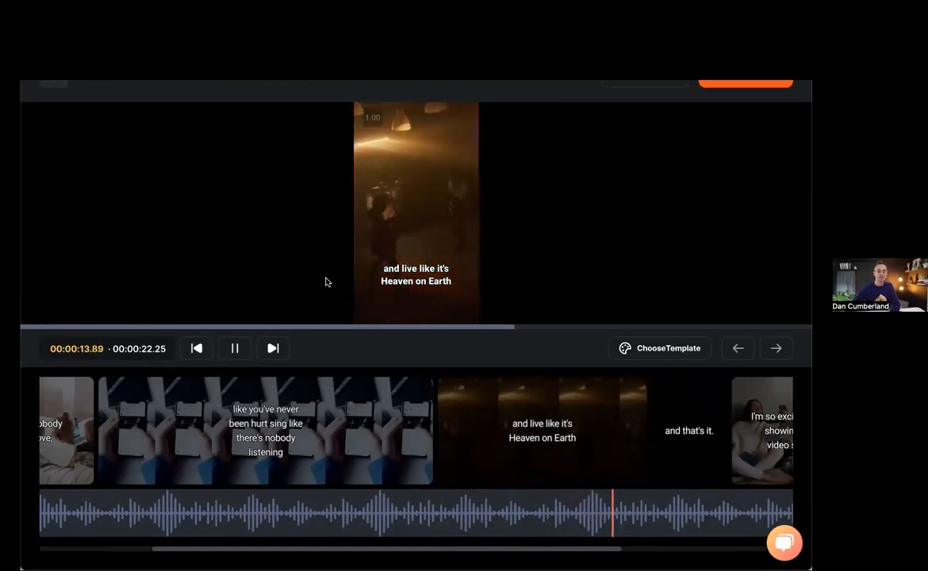
{"action": "left_click", "coordinate": [236, 349]}
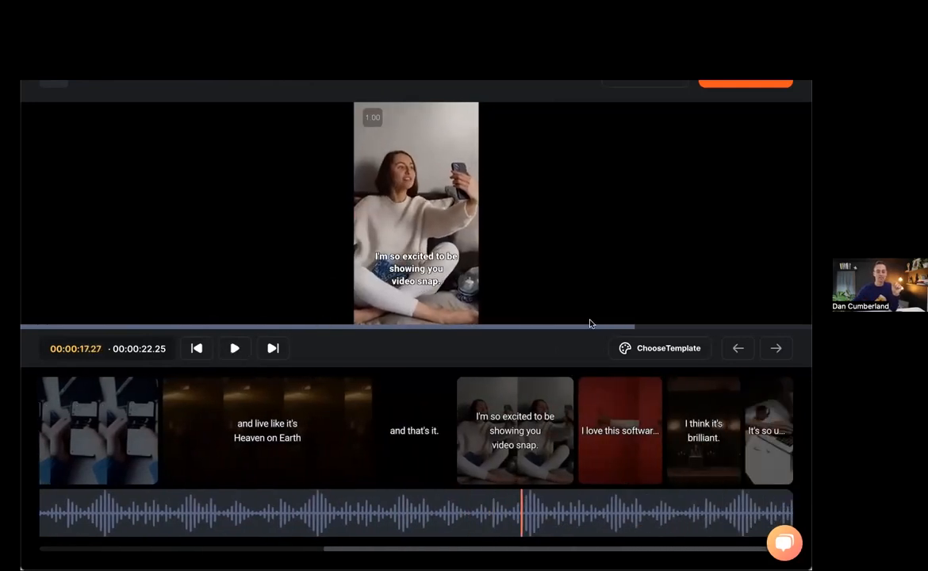
Set the caption font size to 104, choose the With Shadow template, and save the changes.
{"action": "left_click", "coordinate": [653, 347]}
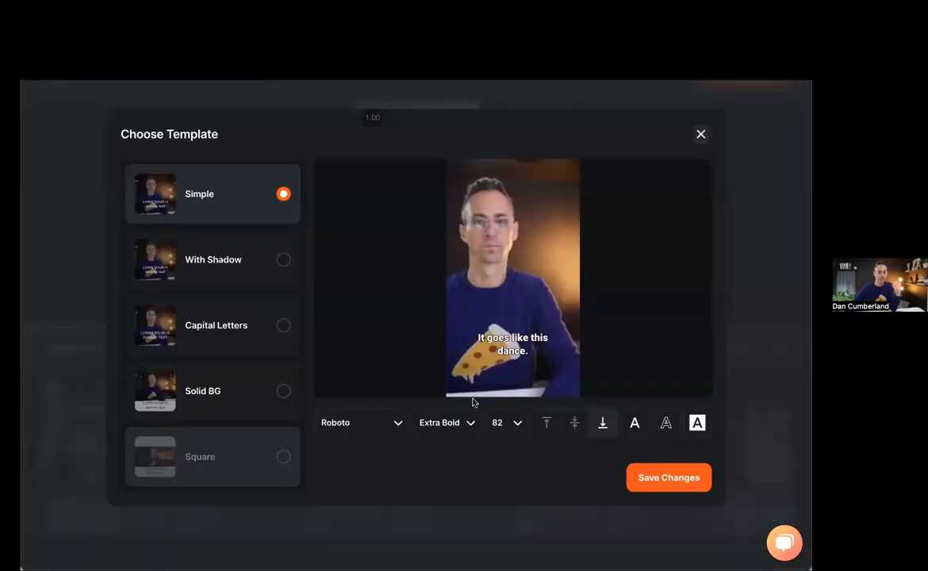
{"action": "left_click", "coordinate": [497, 422]}
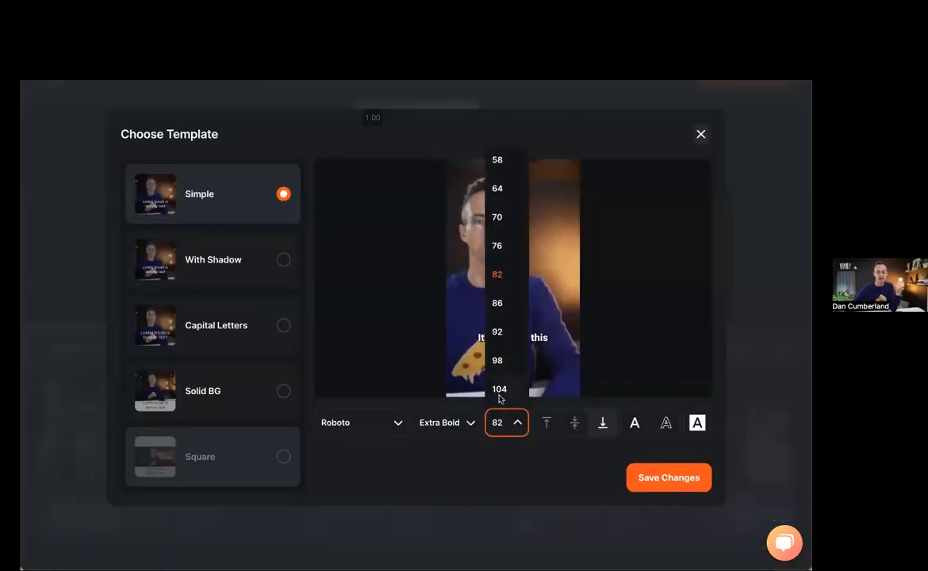
{"action": "left_click", "coordinate": [499, 386]}
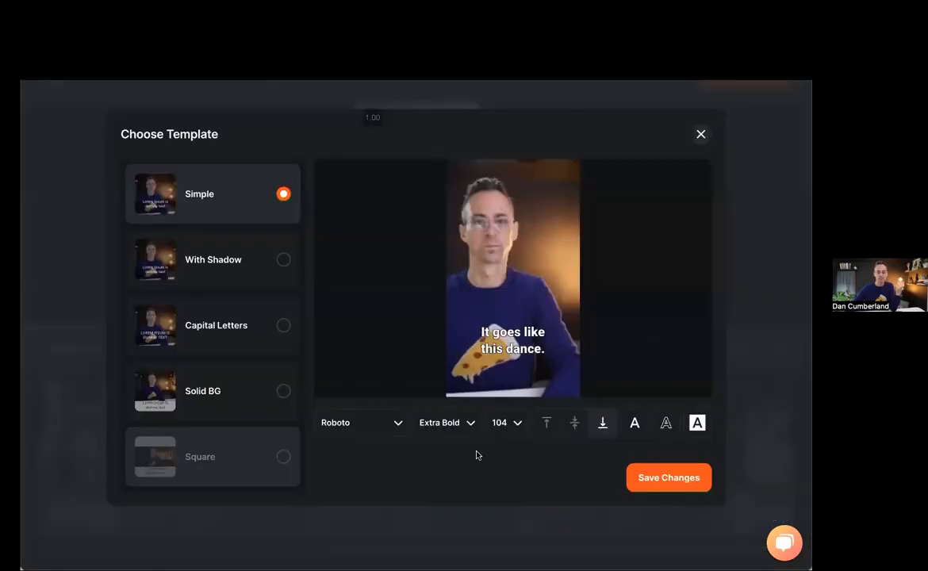
{"action": "left_click", "coordinate": [262, 267]}
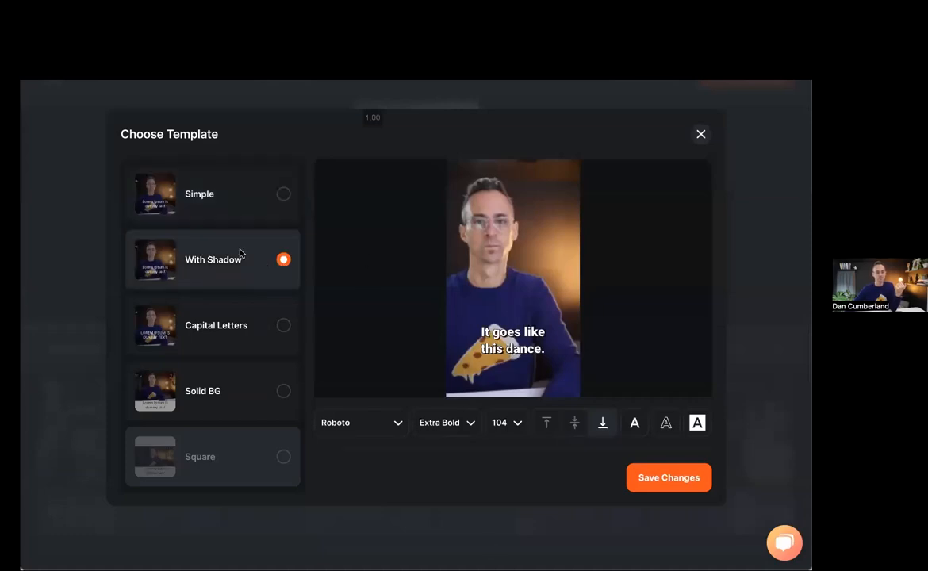
{"action": "left_click", "coordinate": [668, 478]}
Open the replacement video options for the background of the "Like there's nobody watching love," clip.
{"action": "scroll", "coordinate": [372, 468], "scroll_direction": "left", "scroll_amount": 3}
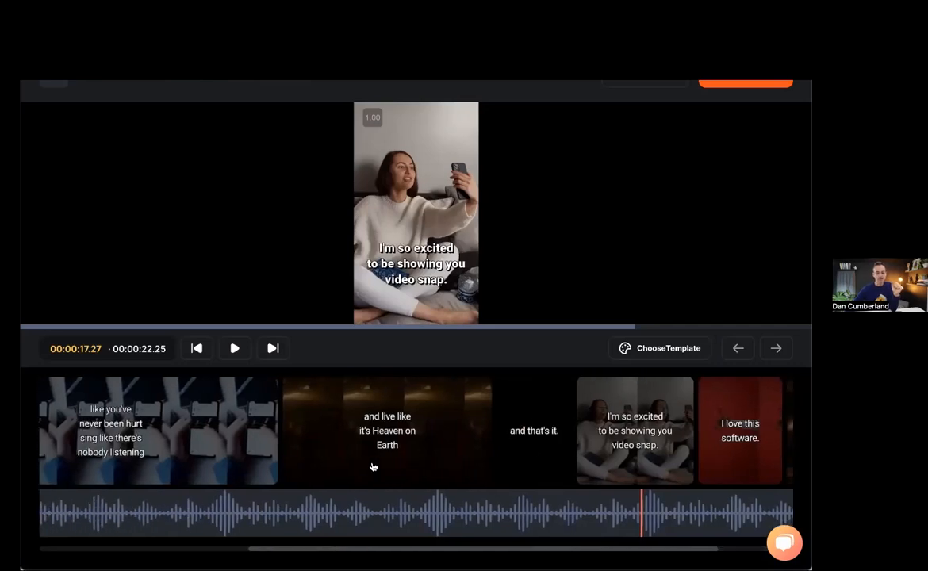
{"action": "scroll", "coordinate": [372, 467], "scroll_direction": "left", "scroll_amount": 5}
{"action": "left_click", "coordinate": [252, 424]}
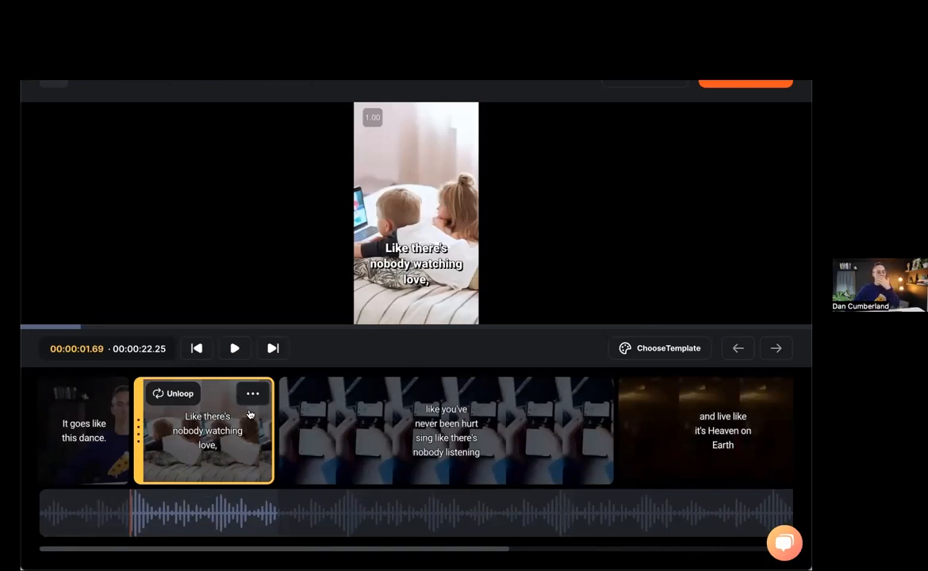
{"action": "left_click", "coordinate": [437, 457]}
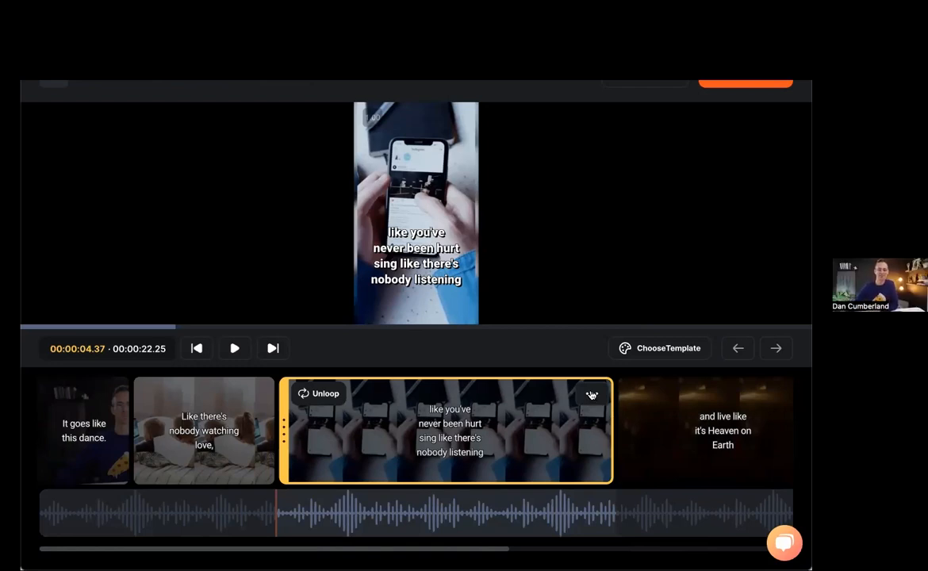
{"action": "left_click", "coordinate": [166, 401]}
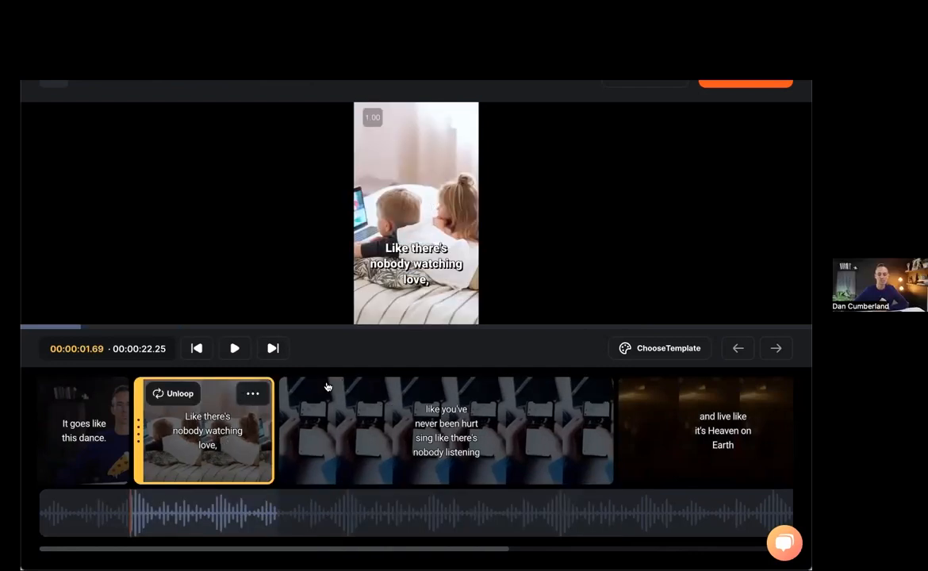
{"action": "left_click", "coordinate": [252, 395]}
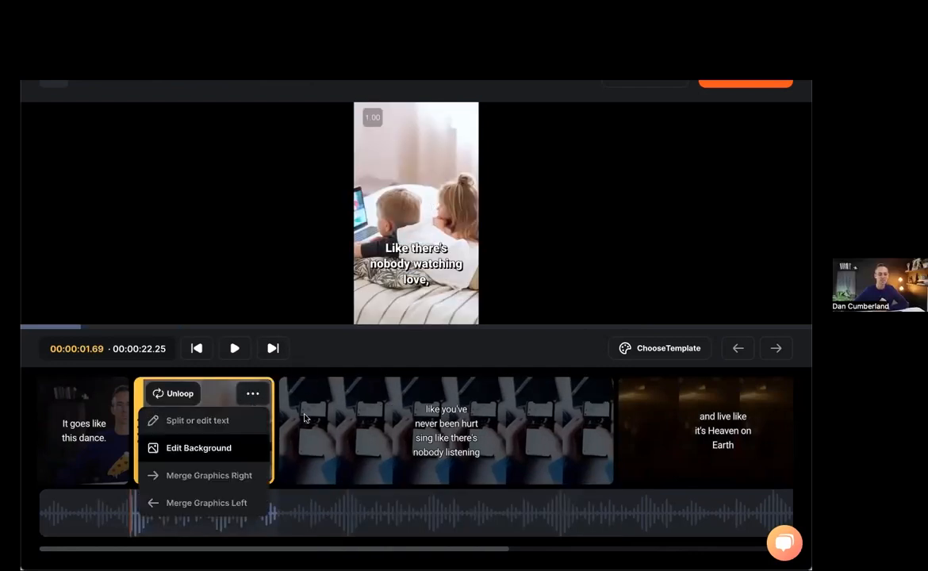
{"action": "left_click", "coordinate": [207, 447]}
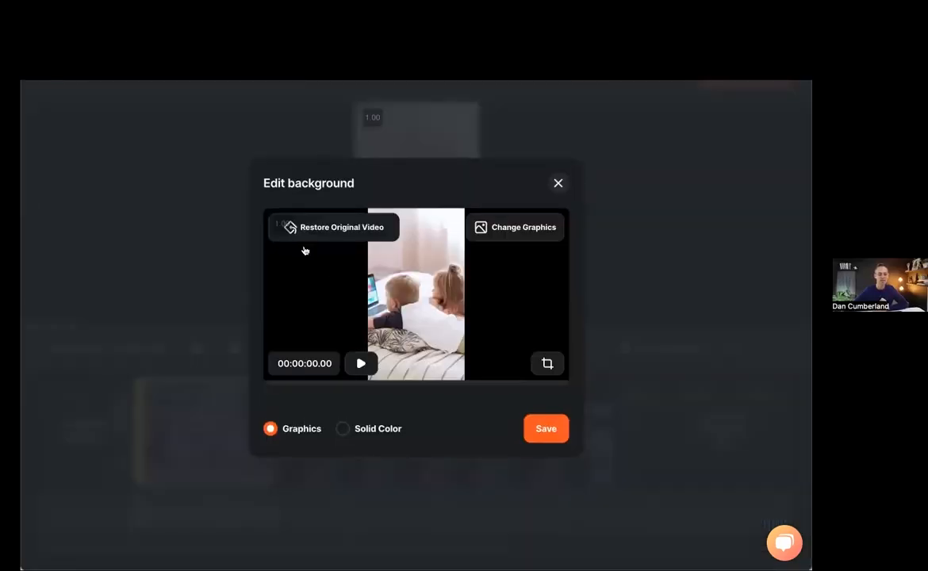
{"action": "left_click", "coordinate": [503, 233]}
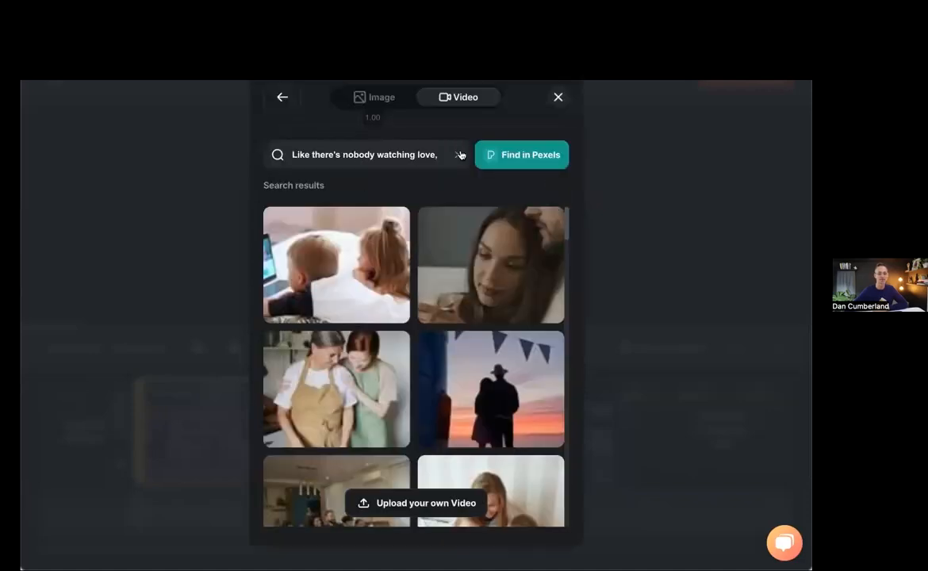
Search the stock videos for "love" and look through the options.
{"action": "left_click", "coordinate": [458, 156]}
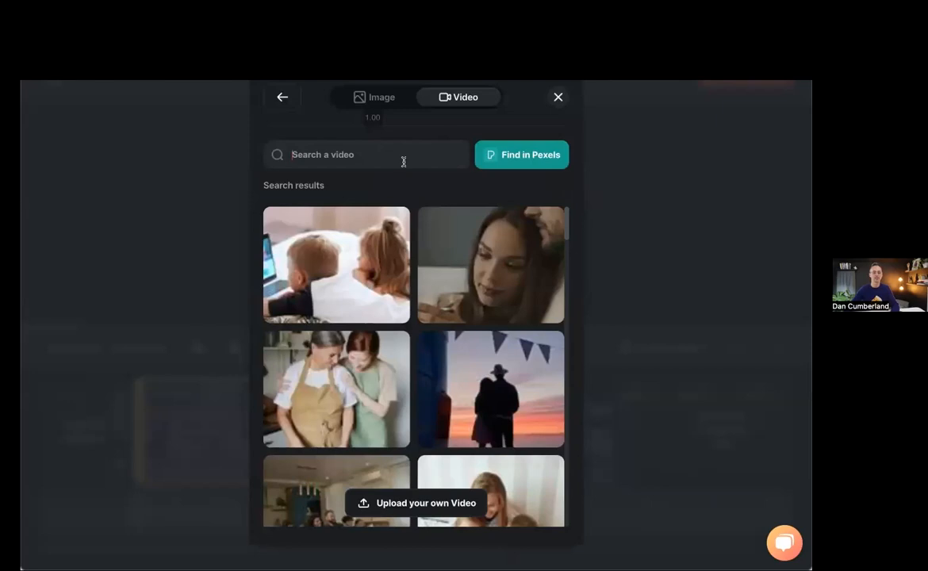
{"action": "type", "text": "lov"}
{"action": "key", "text": "Return"}
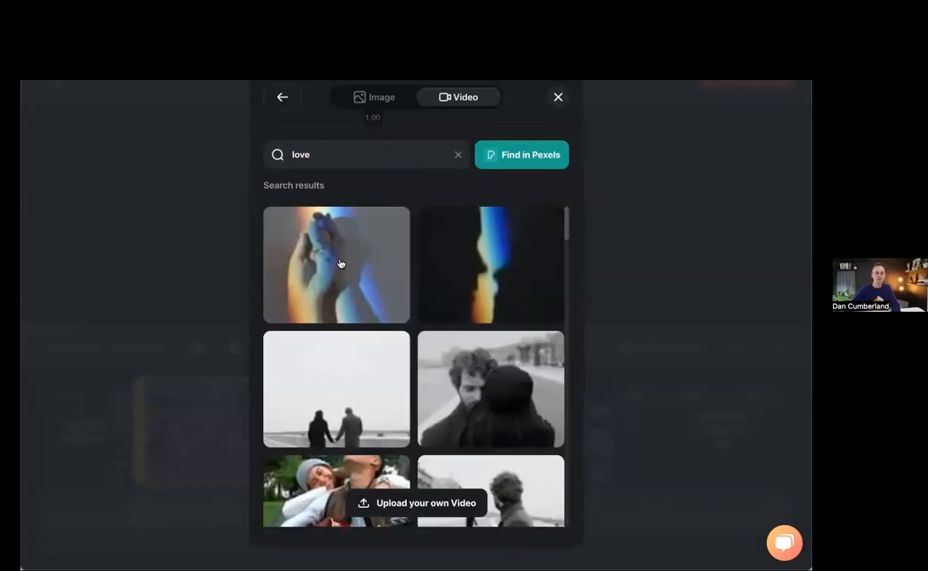
{"action": "scroll", "coordinate": [333, 278], "scroll_direction": "down", "scroll_amount": 4}
Search for "heart" and save the beach heart video as the clip's background.
{"action": "type", "text": "heart"}
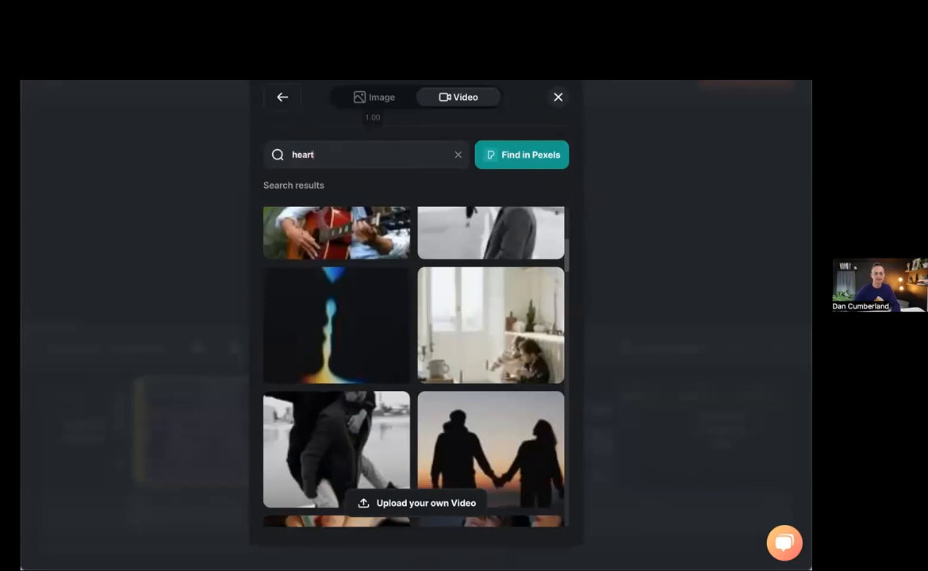
{"action": "key", "text": "Return"}
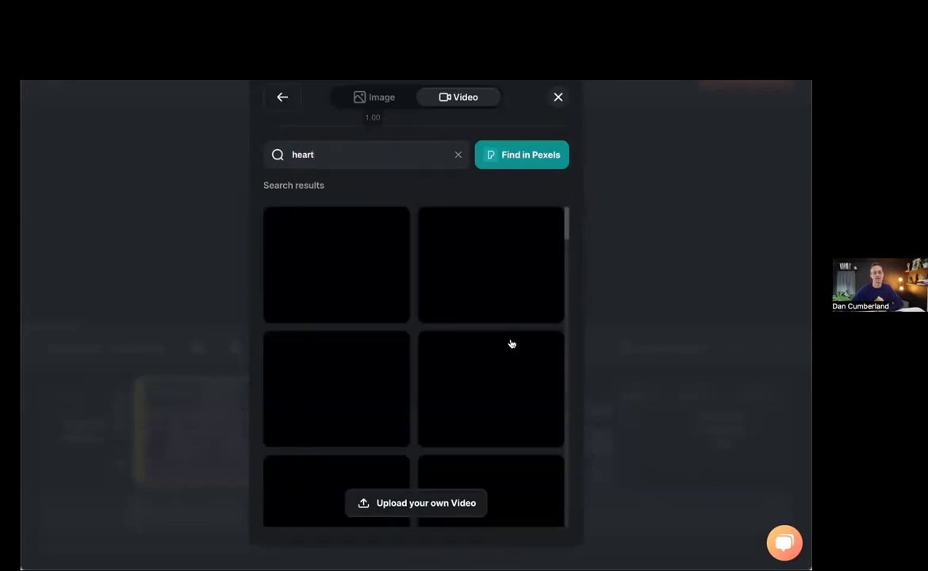
{"action": "left_click", "coordinate": [321, 271]}
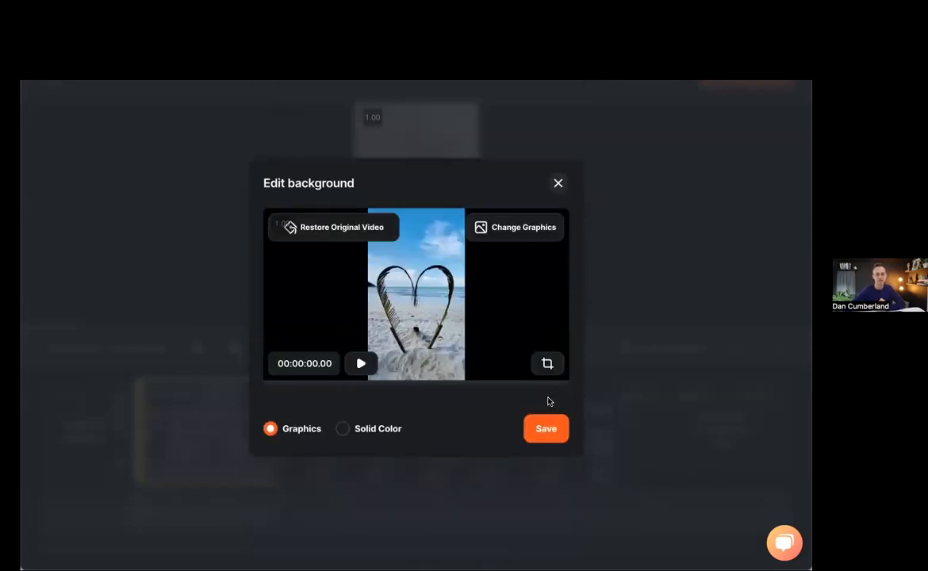
{"action": "left_click", "coordinate": [551, 430]}
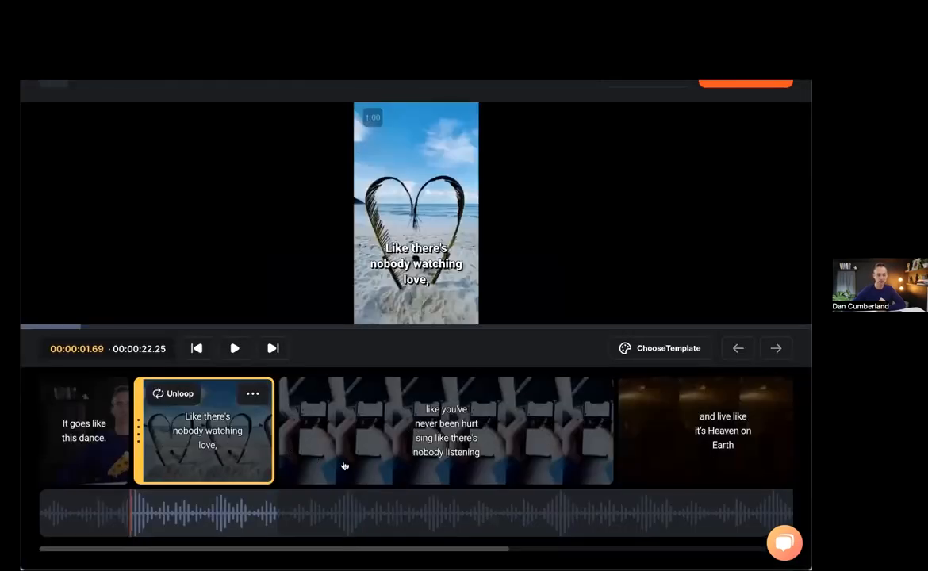
Restore the original video as the background of the "like you've never been hurt" clip and save it.
{"action": "left_click", "coordinate": [87, 406]}
{"action": "left_click", "coordinate": [209, 398]}
{"action": "left_click", "coordinate": [315, 428]}
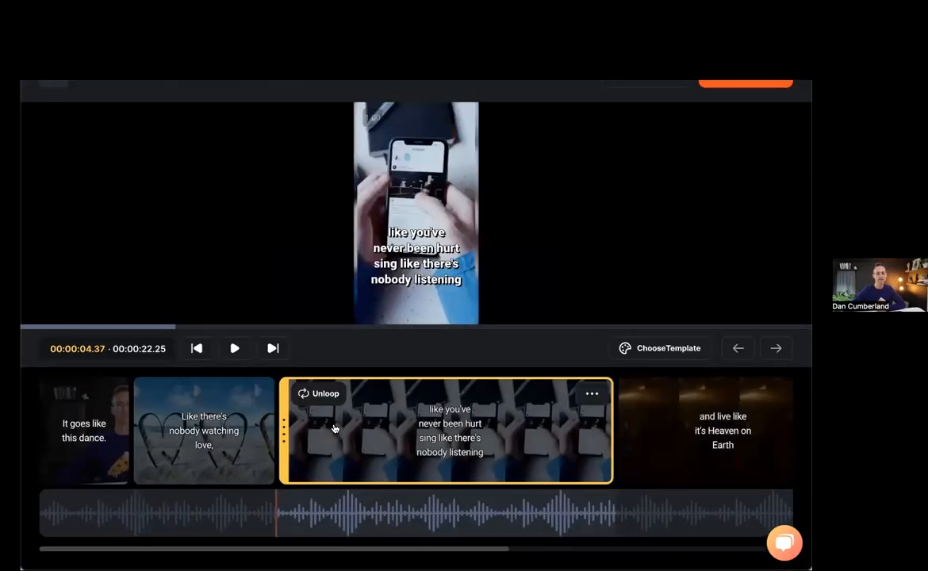
{"action": "left_click", "coordinate": [595, 395]}
{"action": "left_click", "coordinate": [547, 445]}
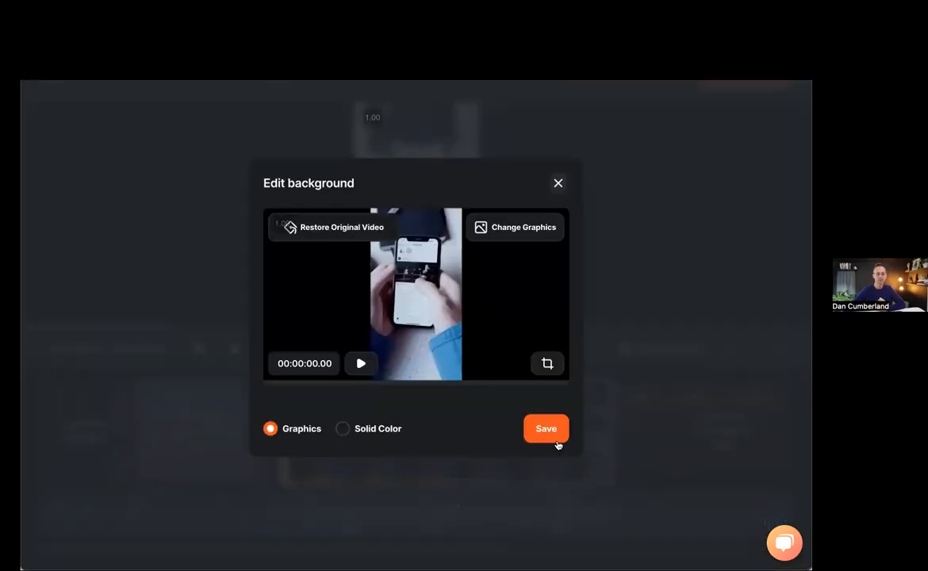
{"action": "left_click", "coordinate": [336, 230]}
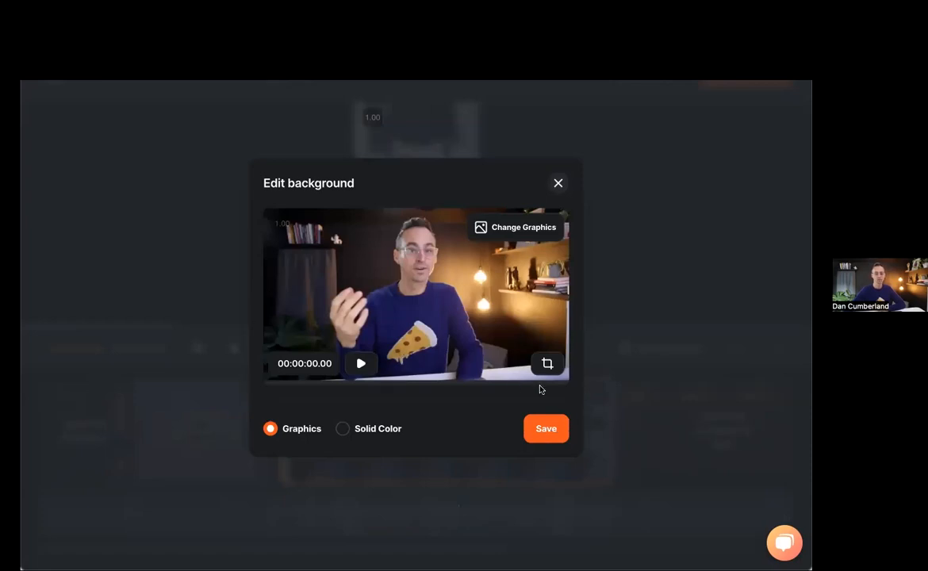
{"action": "left_click", "coordinate": [543, 430]}
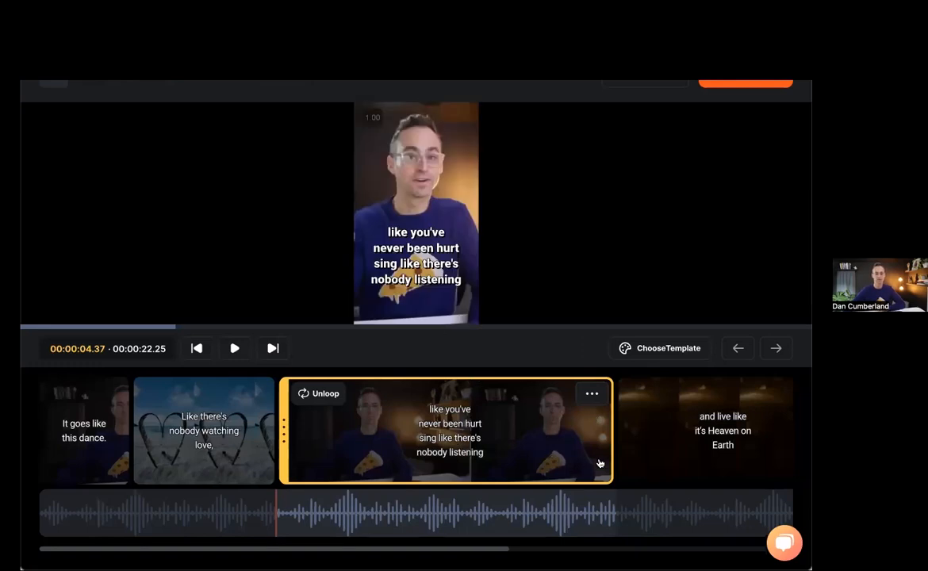
Search replacement background videos for "planet" for the "and live like it's Heaven on Earth" clip.
{"action": "scroll", "coordinate": [626, 452], "scroll_direction": "right", "scroll_amount": 5}
{"action": "left_click", "coordinate": [428, 420]}
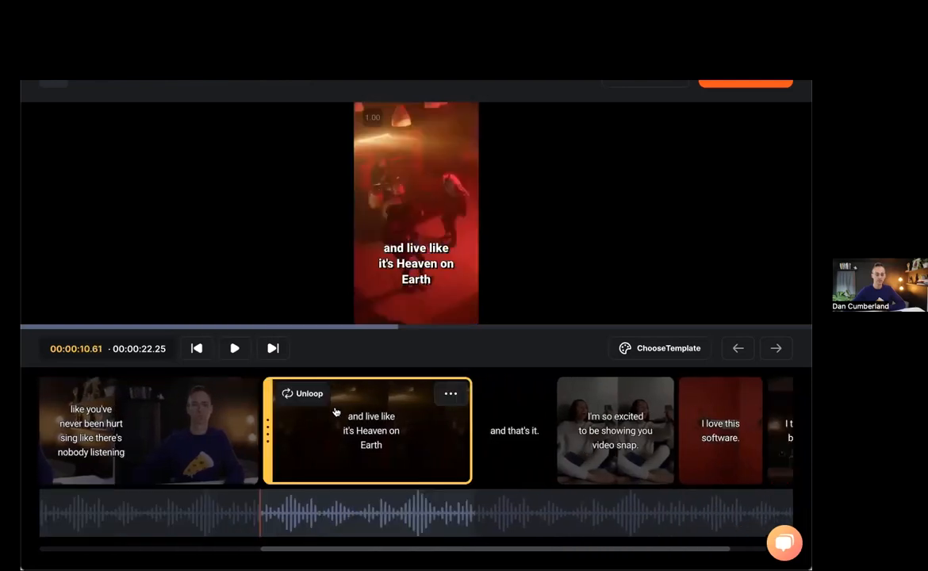
{"action": "left_click", "coordinate": [447, 396]}
{"action": "left_click", "coordinate": [390, 449]}
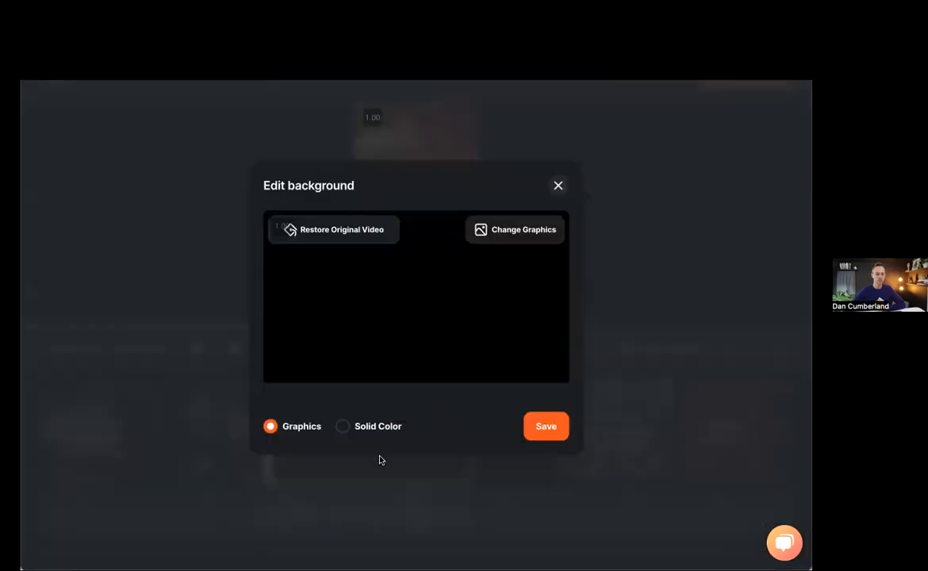
{"action": "left_click", "coordinate": [497, 230]}
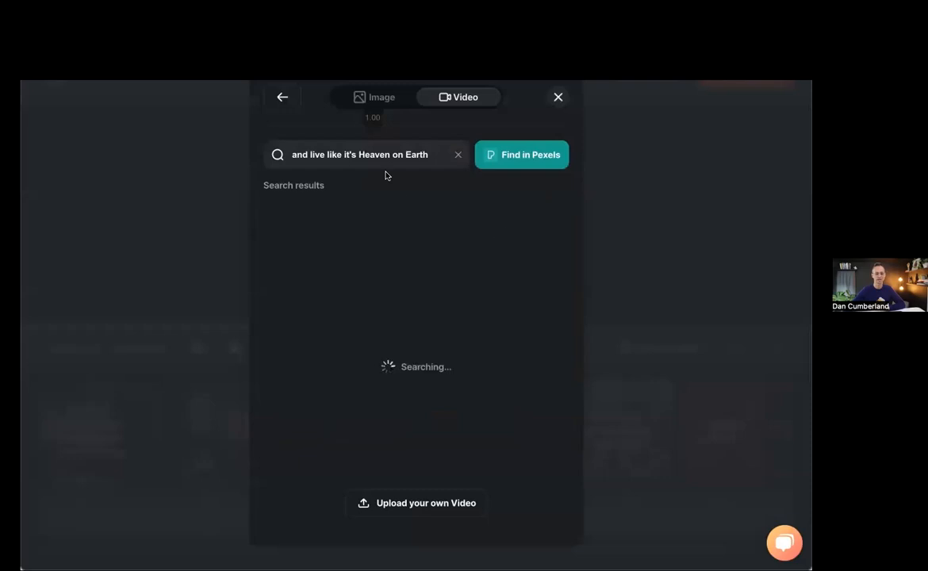
{"action": "key", "text": "ctrl+a"}
{"action": "type", "text": "plea"}
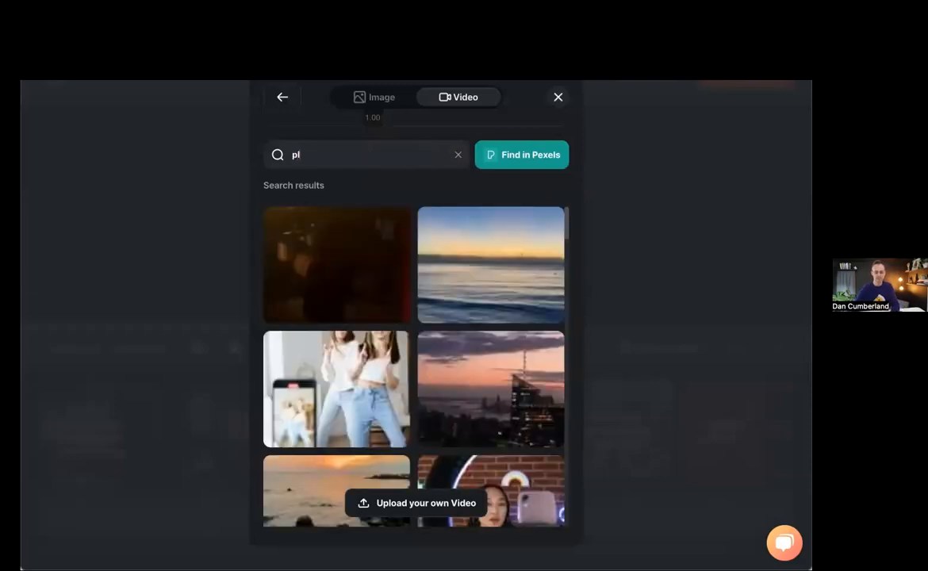
{"action": "key", "text": "BackSpace"}
{"action": "key", "text": "BackSpace"}
{"action": "type", "text": "anet"}
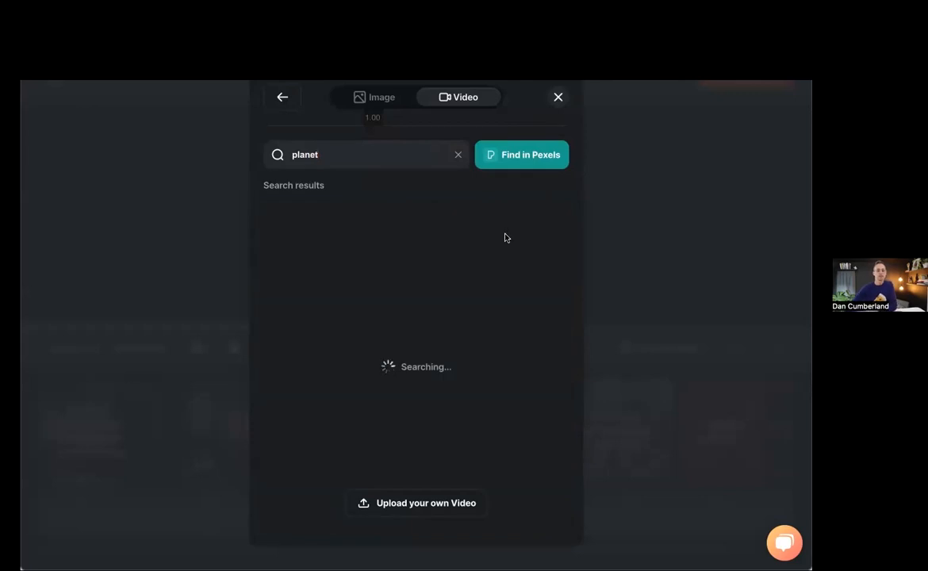
Choose the dark galaxy video from the planet results and save it as the clip's background.
{"action": "scroll", "coordinate": [376, 382], "scroll_direction": "down", "scroll_amount": 1}
{"action": "scroll", "coordinate": [377, 383], "scroll_direction": "down", "scroll_amount": 3}
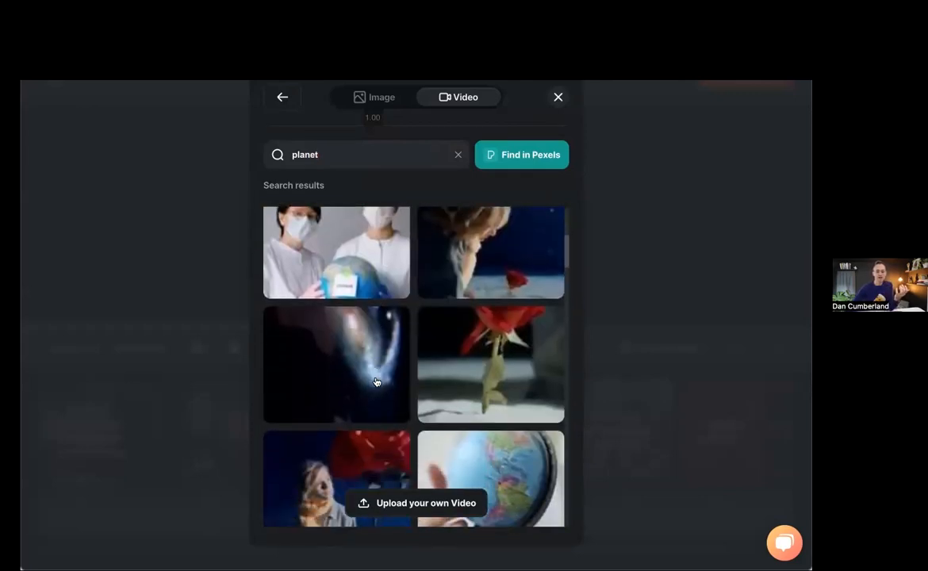
{"action": "left_click", "coordinate": [363, 373]}
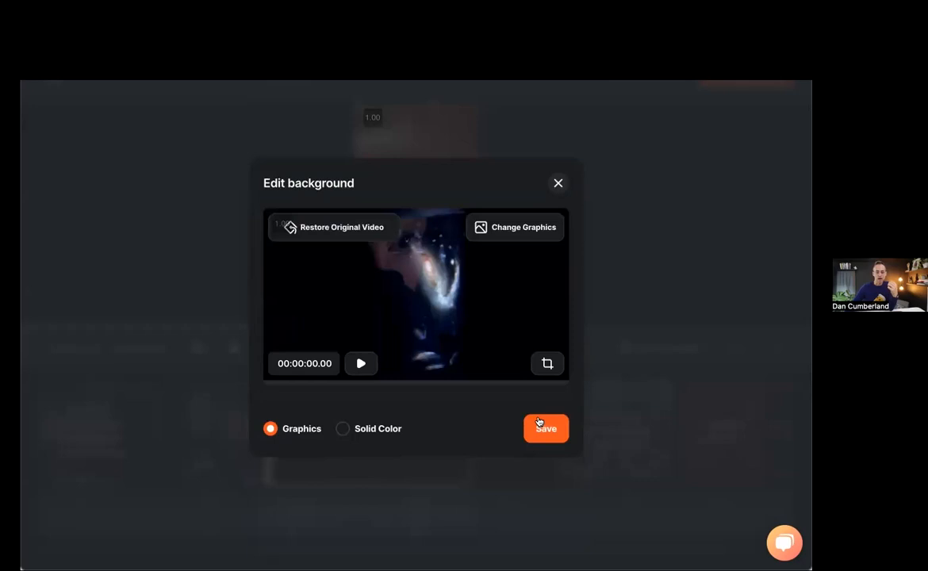
{"action": "left_click", "coordinate": [539, 424]}
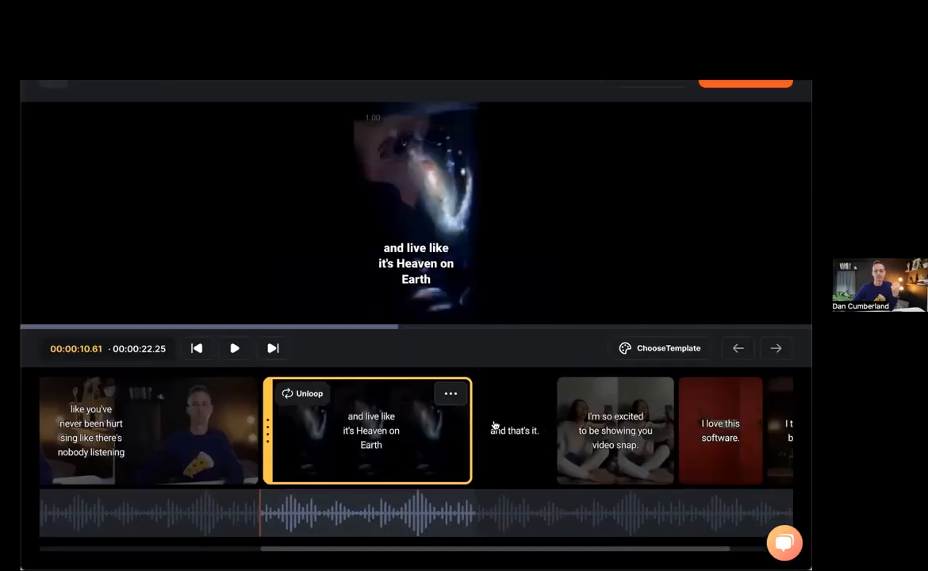
Check the "I'm so excited" clip, export the finished snap for rendering, and return to the projects page.
{"action": "scroll", "coordinate": [531, 426], "scroll_direction": "right", "scroll_amount": 3}
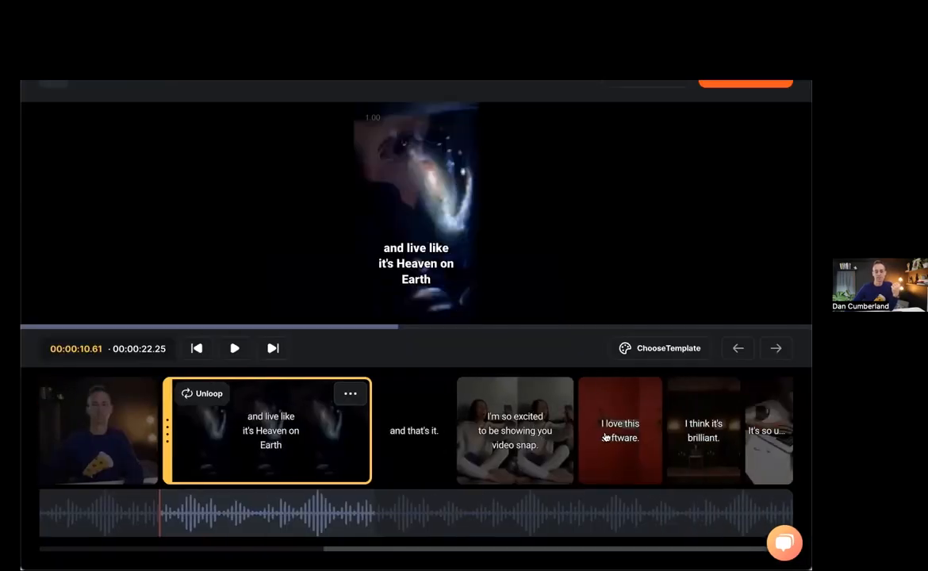
{"action": "left_click", "coordinate": [463, 419]}
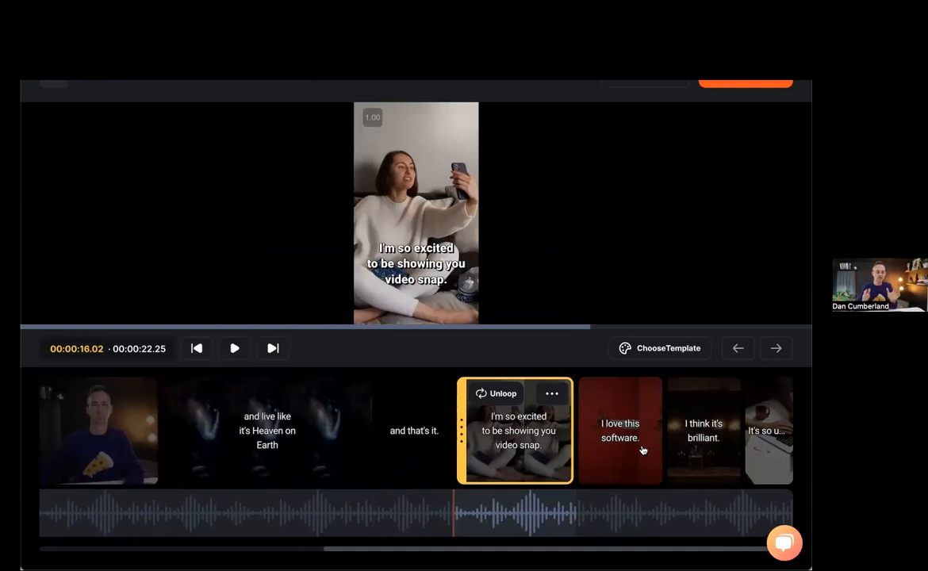
{"action": "left_click", "coordinate": [765, 82]}
{"action": "left_click", "coordinate": [507, 360]}
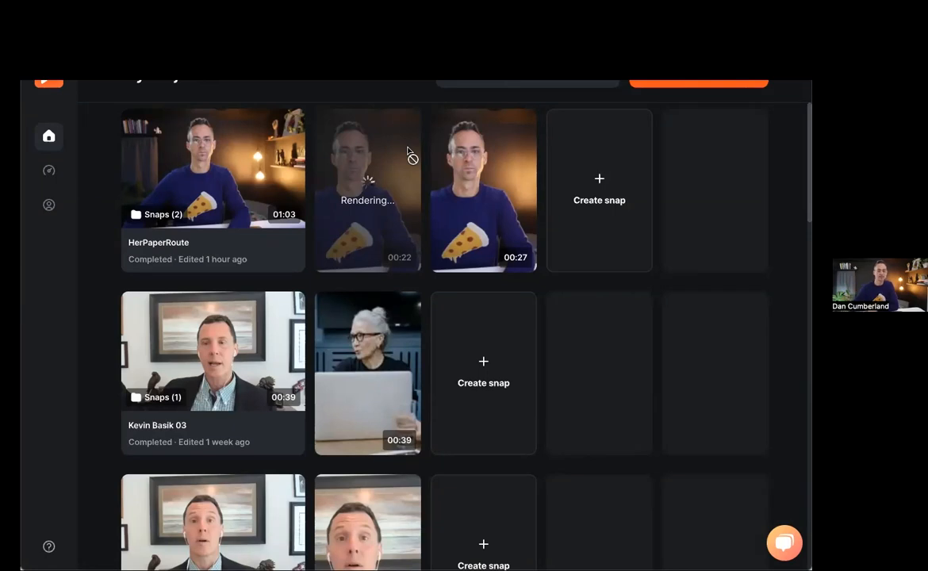
Open the 39-second snap of the project below HerPaperRoute and play it.
{"action": "left_click", "coordinate": [486, 201]}
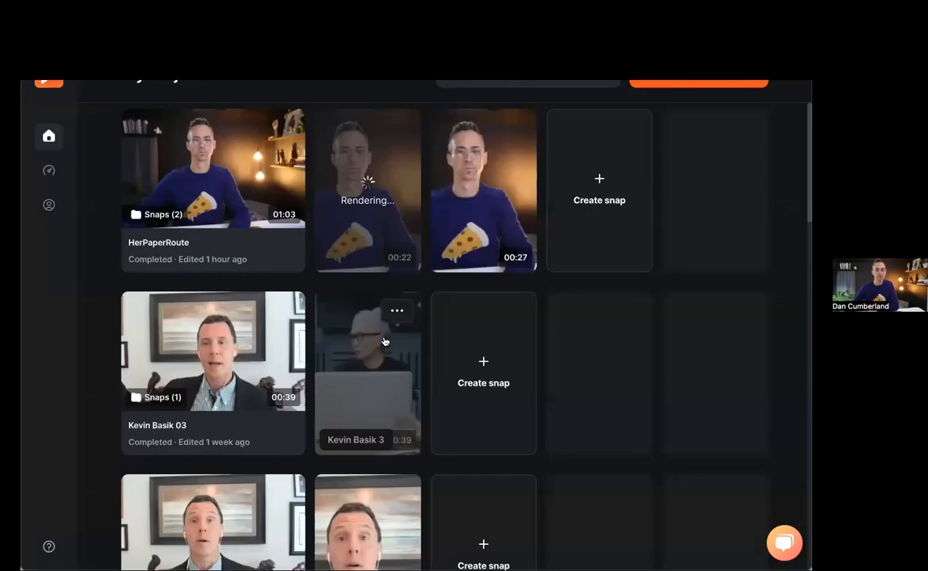
{"action": "scroll", "coordinate": [384, 341], "scroll_direction": "down", "scroll_amount": 1}
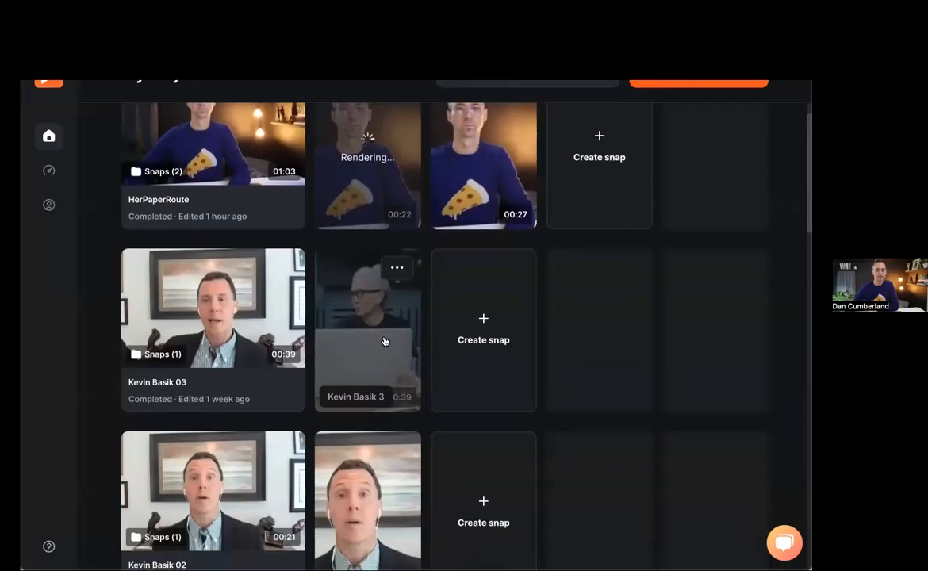
{"action": "left_click", "coordinate": [384, 341]}
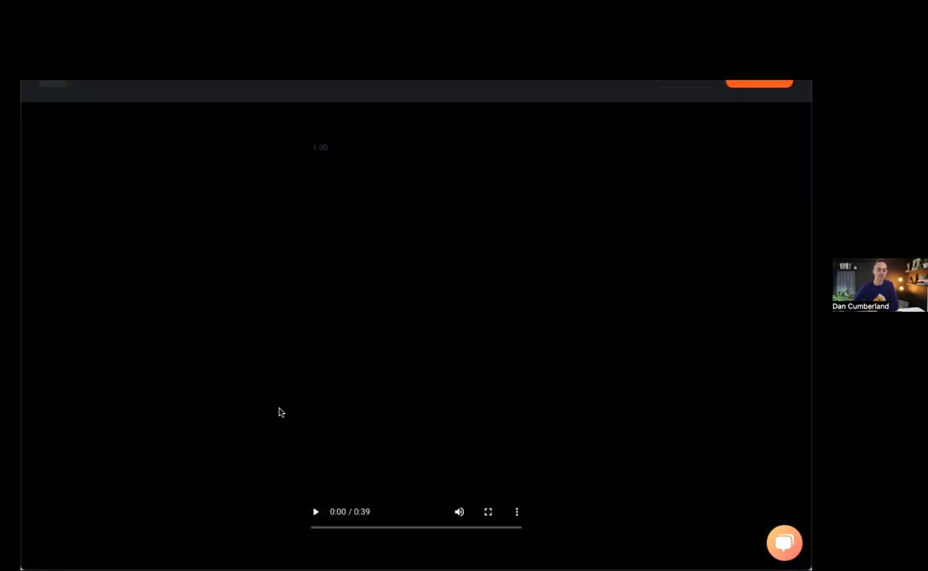
{"action": "left_click", "coordinate": [420, 515]}
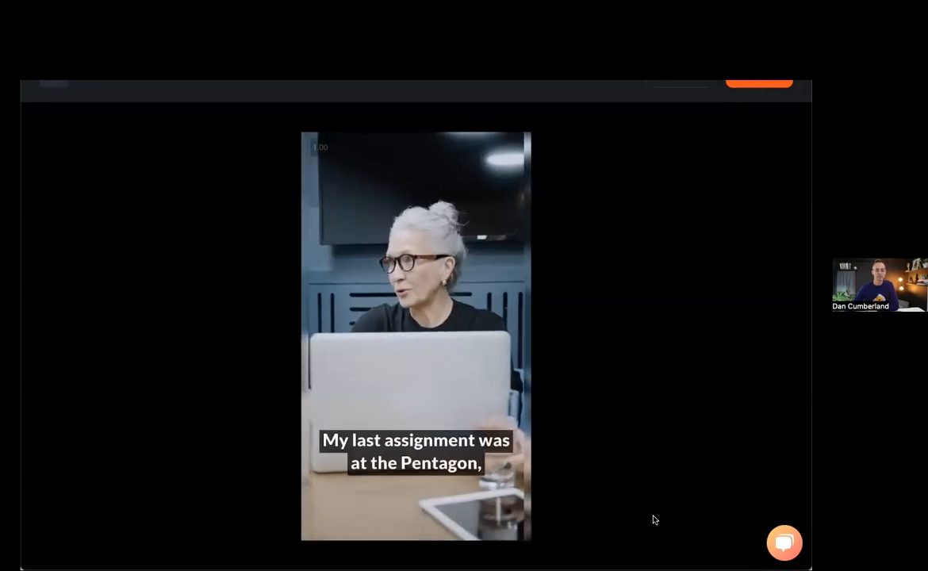
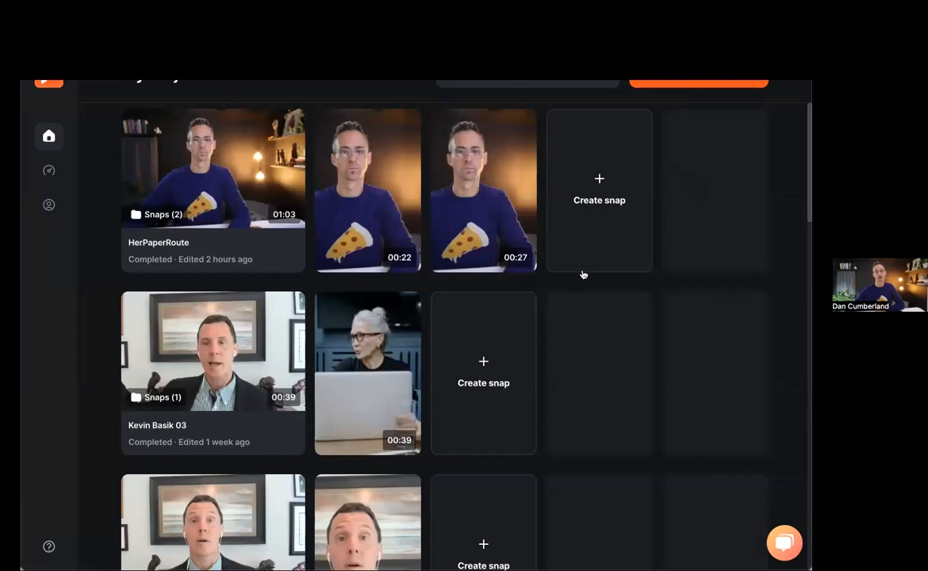
Browse the older projects, show all snaps of the 59-second project with five snaps, and return to the projects page.
{"action": "scroll", "coordinate": [582, 271], "scroll_direction": "down", "scroll_amount": 15}
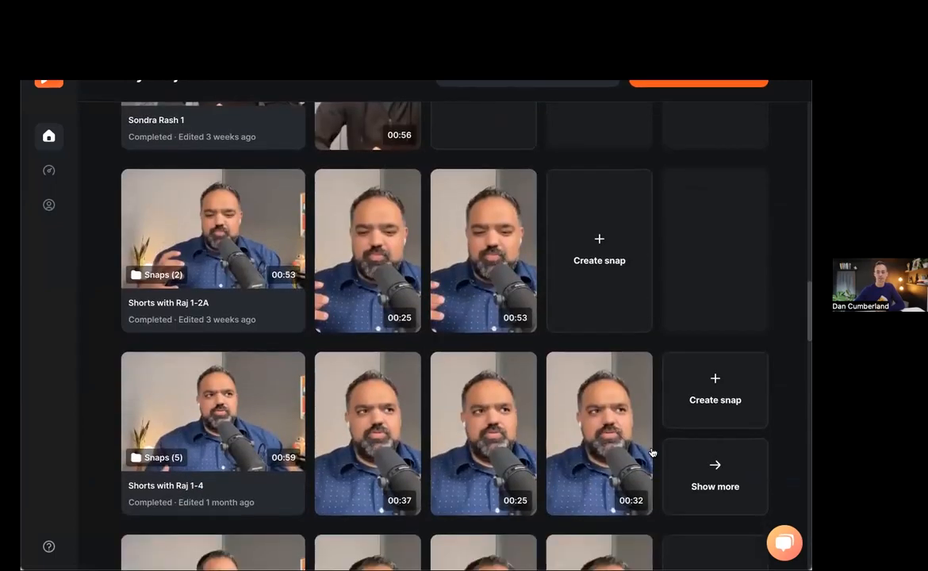
{"action": "scroll", "coordinate": [654, 444], "scroll_direction": "down", "scroll_amount": 3}
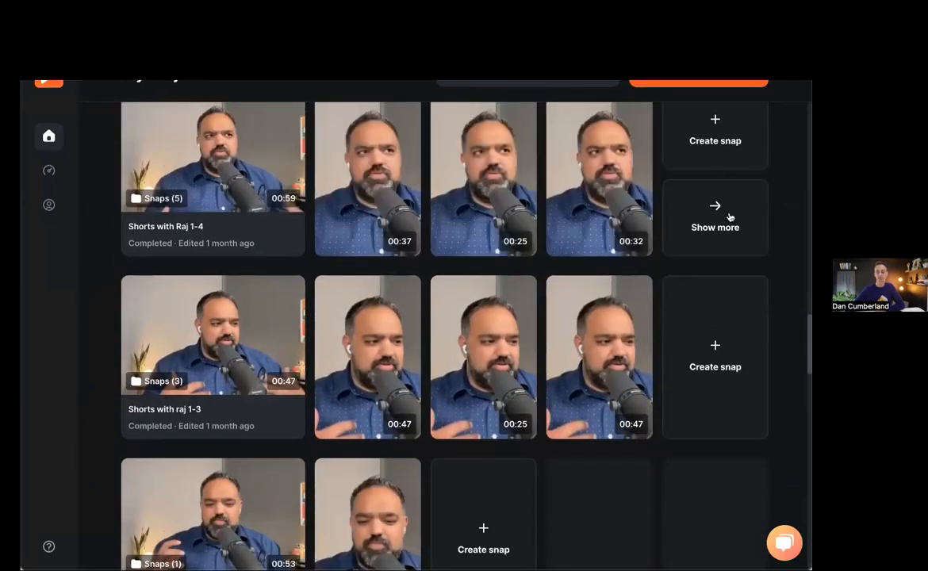
{"action": "left_click", "coordinate": [716, 216]}
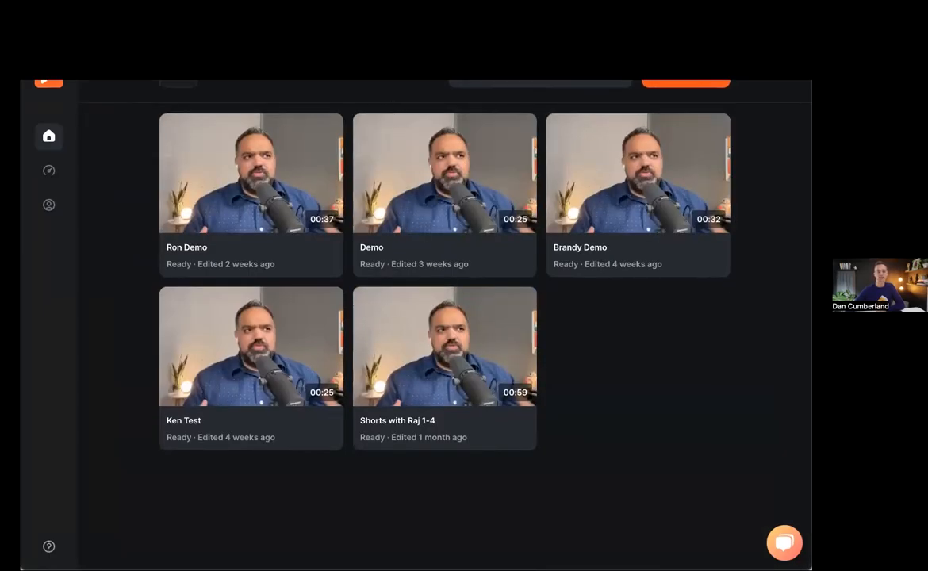
{"action": "left_click", "coordinate": [172, 78]}
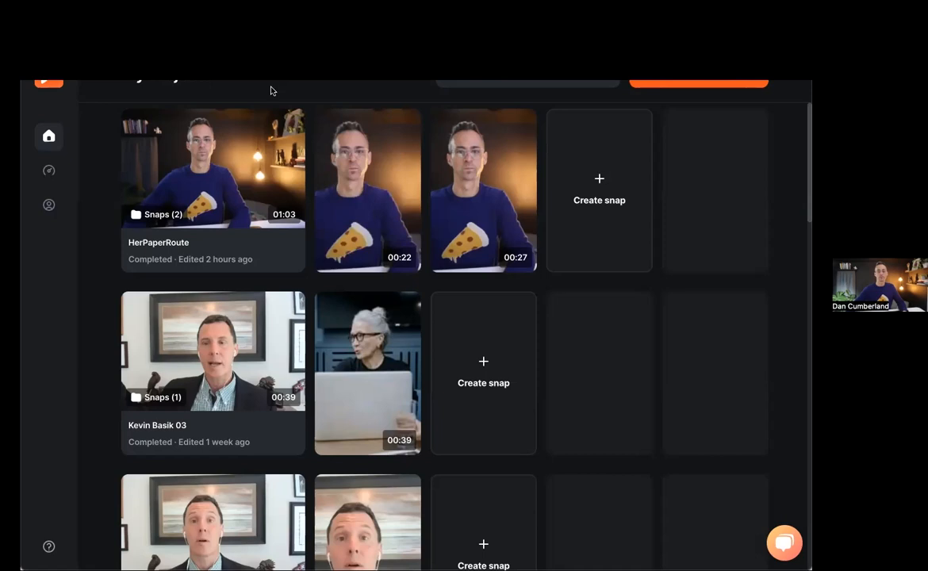
Open the HerPaperRoute project, go back to its trimming page, and briefly play the source video from about 22 seconds.
{"action": "left_click", "coordinate": [280, 127]}
{"action": "left_click", "coordinate": [237, 187]}
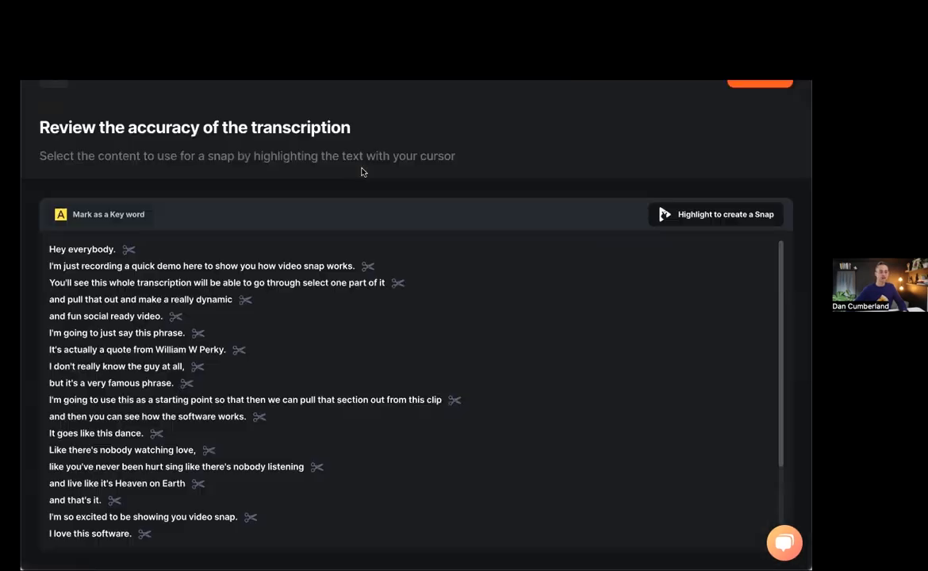
{"action": "left_click", "coordinate": [53, 82]}
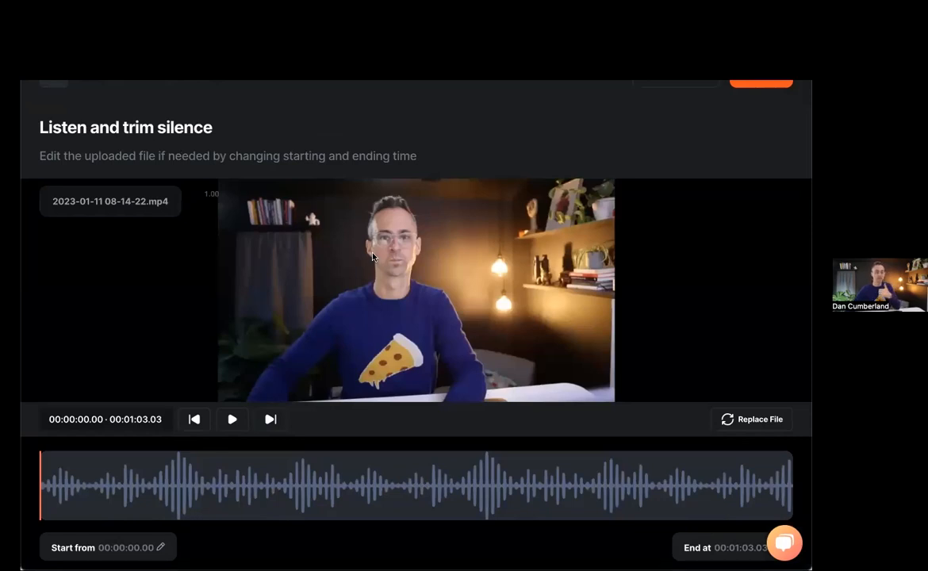
{"action": "left_click", "coordinate": [313, 465]}
{"action": "left_click", "coordinate": [232, 420]}
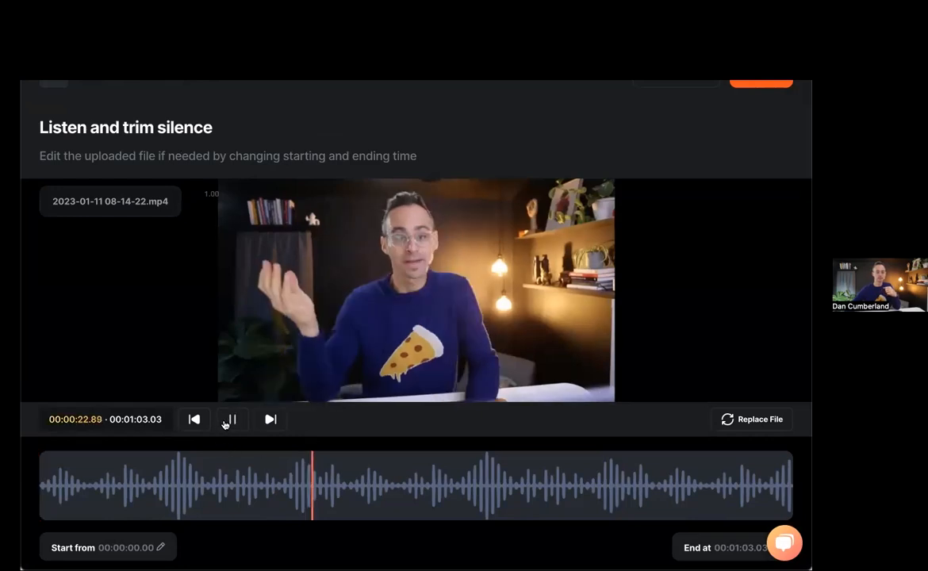
{"action": "left_click", "coordinate": [231, 419]}
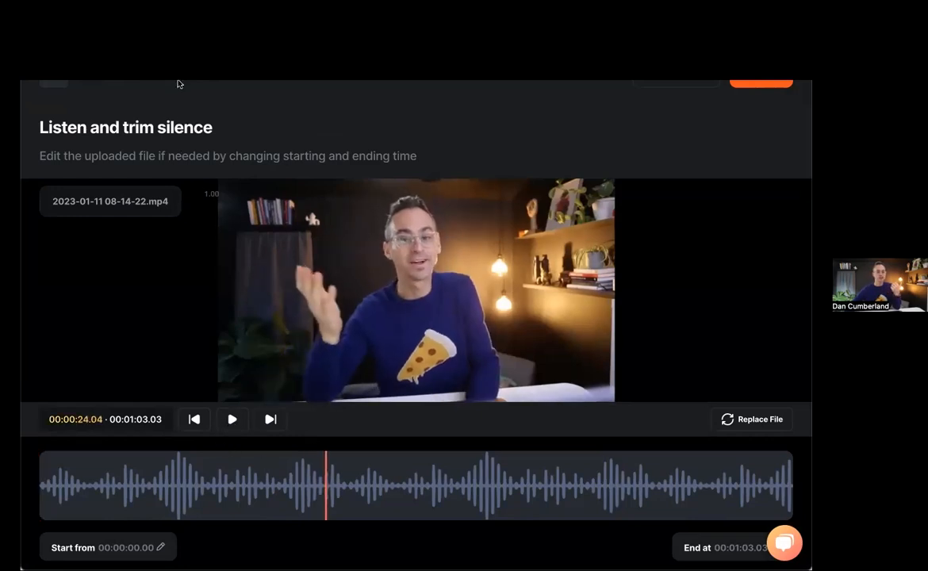
Create a snap from the transcript lines "I'm just recording a quick demo" through "I'm going to just say this phrase.".
{"action": "left_click", "coordinate": [174, 78]}
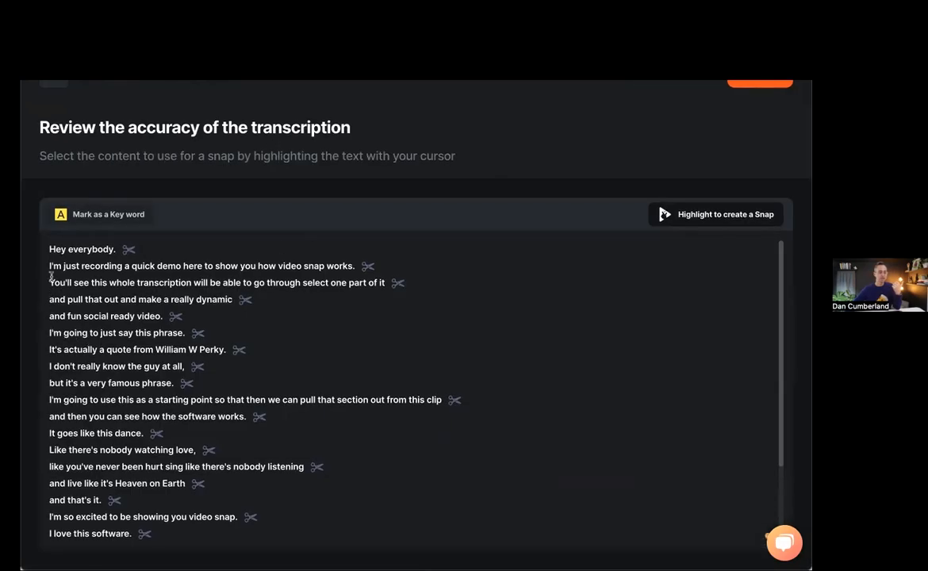
{"action": "left_click_drag", "start_coordinate": [50, 265], "coordinate": [220, 335]}
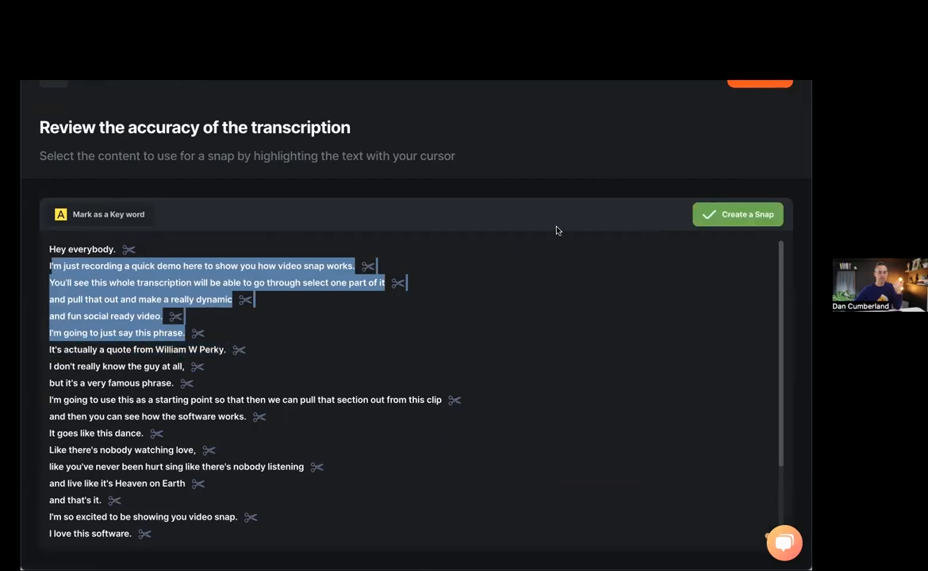
{"action": "left_click", "coordinate": [166, 330]}
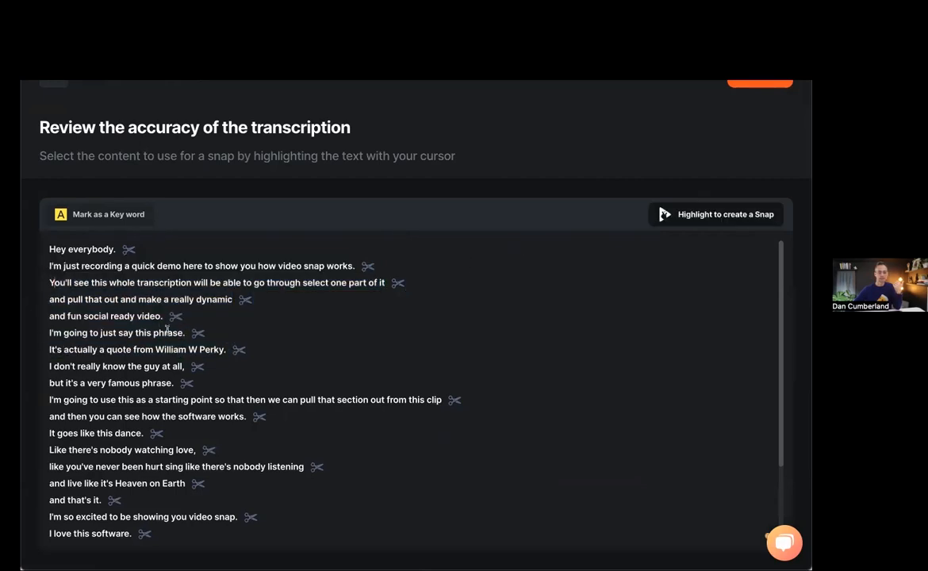
{"action": "left_click_drag", "start_coordinate": [184, 332], "coordinate": [49, 266]}
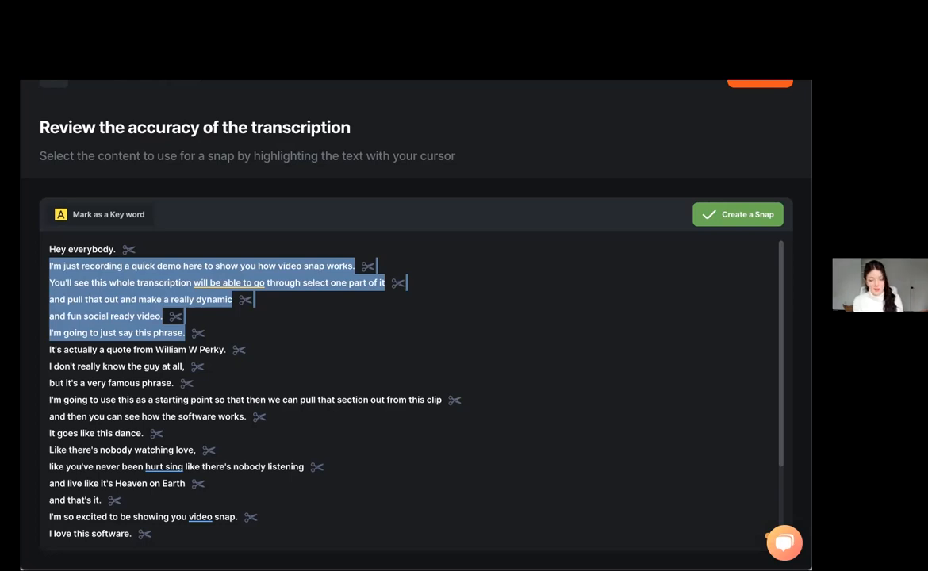
{"action": "left_click", "coordinate": [733, 216]}
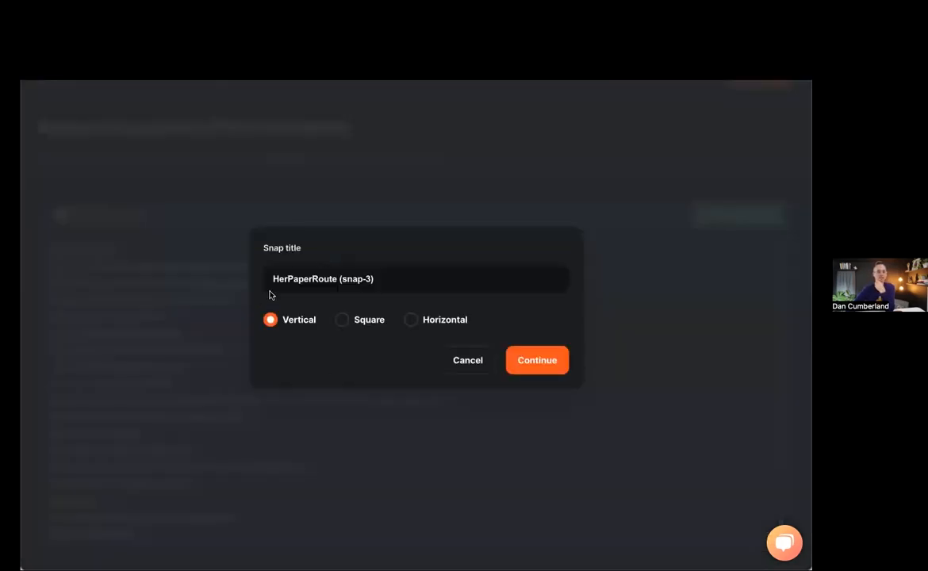
Set the snap's format to Horizontal, title it "Demo 2", and continue to the editor.
{"action": "left_click", "coordinate": [408, 273]}
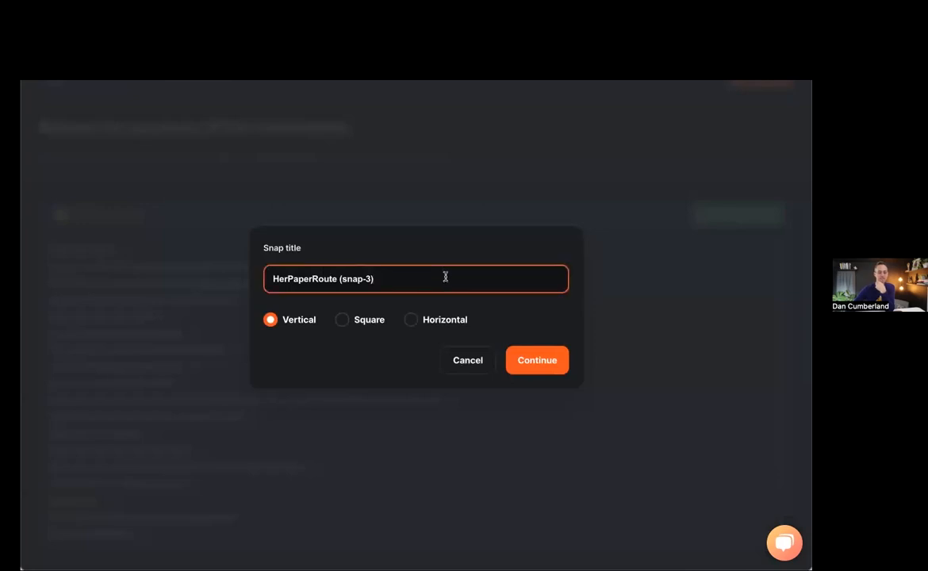
{"action": "left_click", "coordinate": [410, 318]}
{"action": "left_click", "coordinate": [393, 281]}
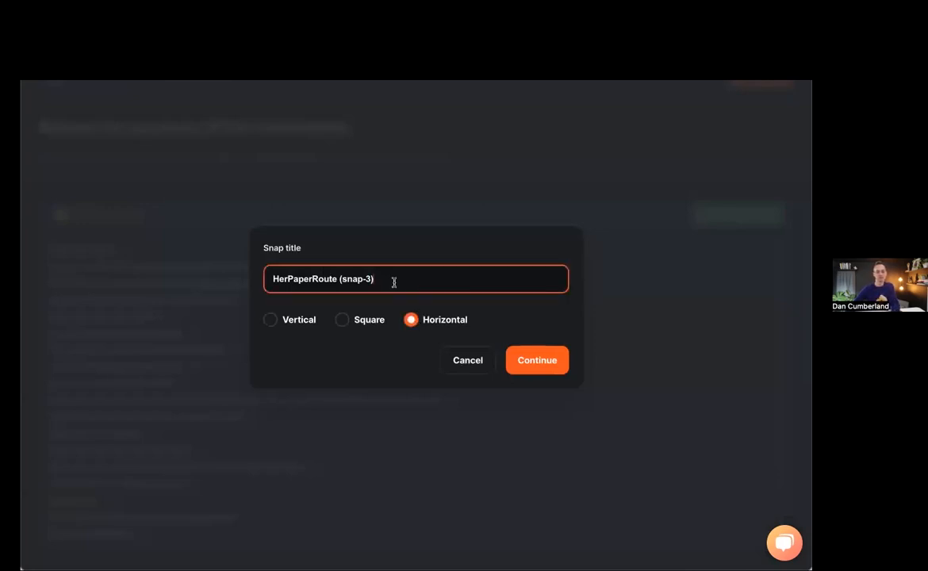
{"action": "key", "text": "ctrl+a"}
{"action": "type", "text": "Demo"}
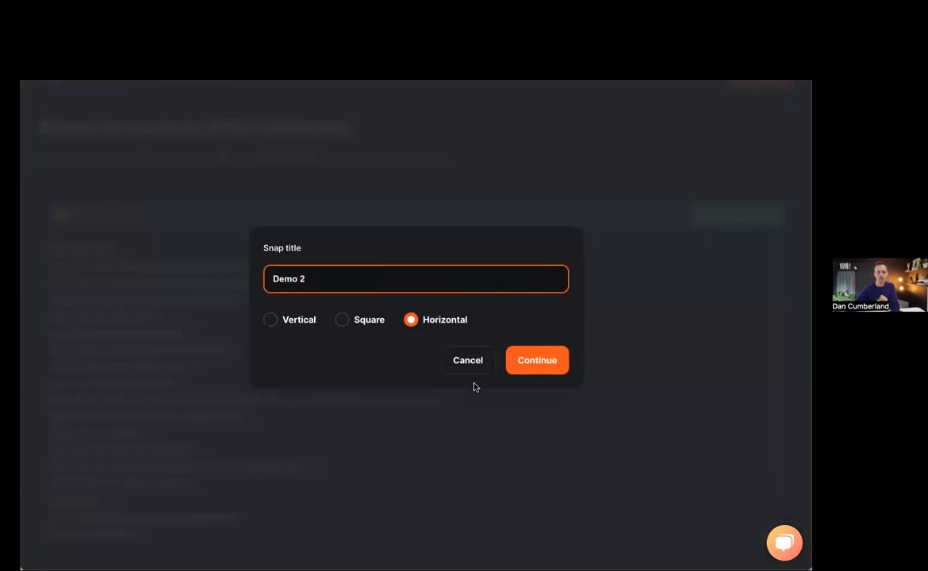
{"action": "left_click", "coordinate": [543, 362]}
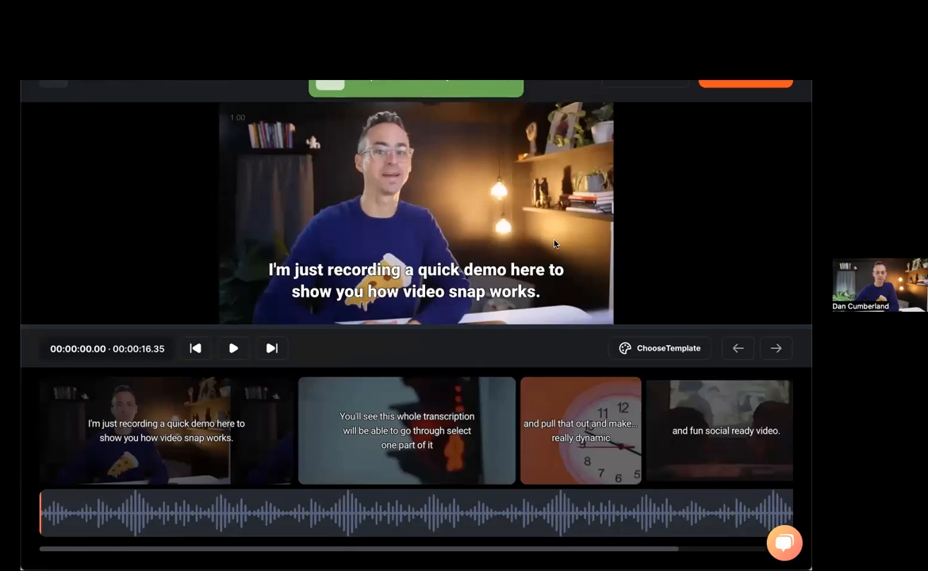
Open the replacement background videos for the "and fun social ready video." clip.
{"action": "scroll", "coordinate": [502, 400], "scroll_direction": "right", "scroll_amount": 2}
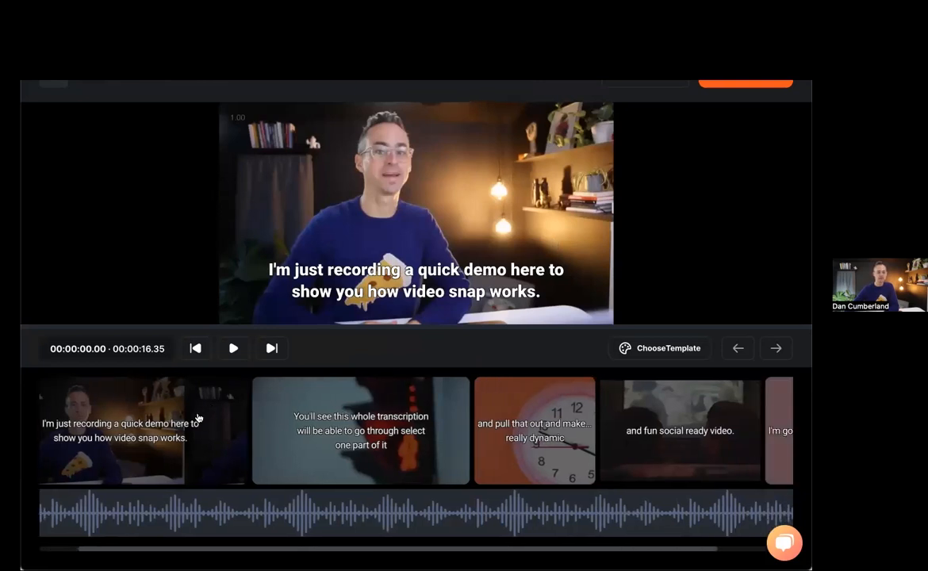
{"action": "left_click", "coordinate": [160, 410]}
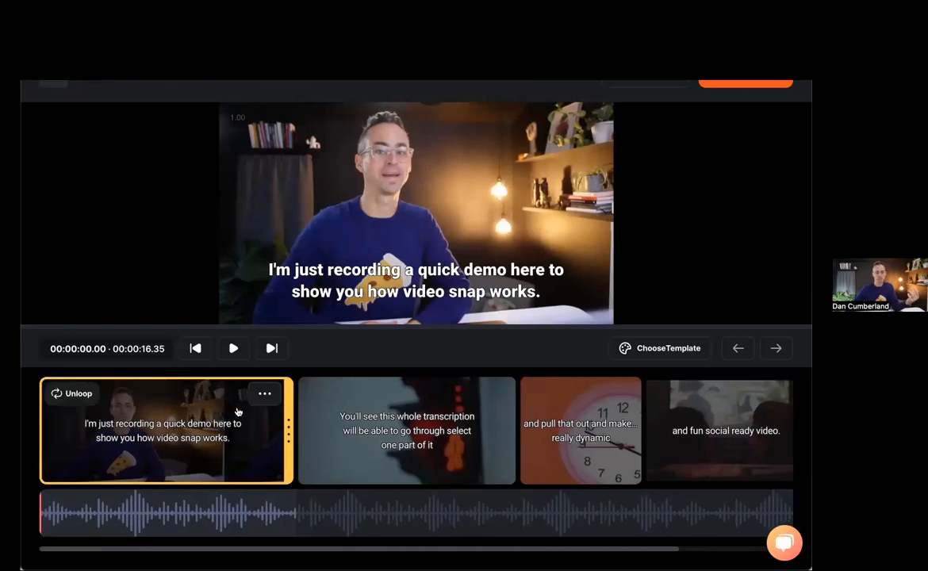
{"action": "scroll", "coordinate": [460, 437], "scroll_direction": "right", "scroll_amount": 6}
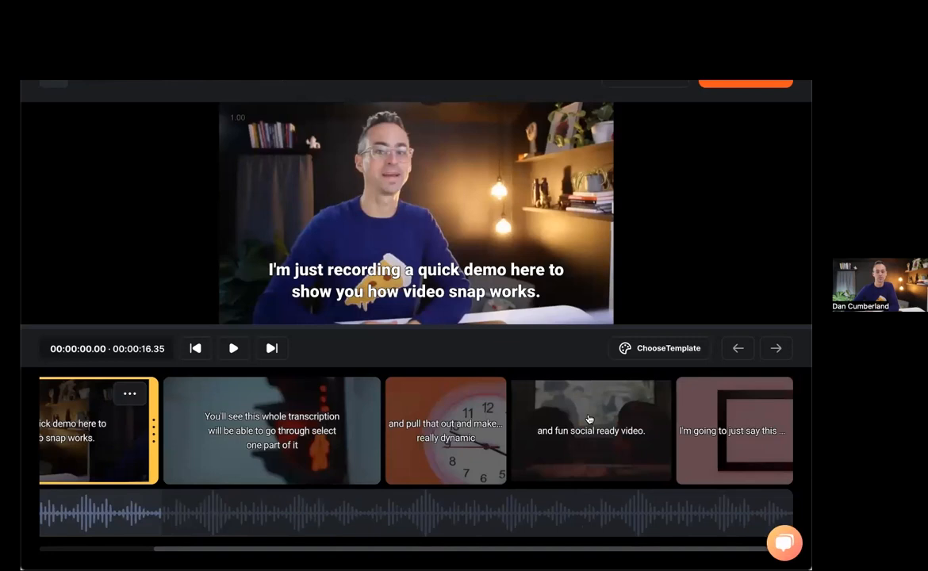
{"action": "left_click", "coordinate": [539, 383]}
{"action": "left_click", "coordinate": [648, 395]}
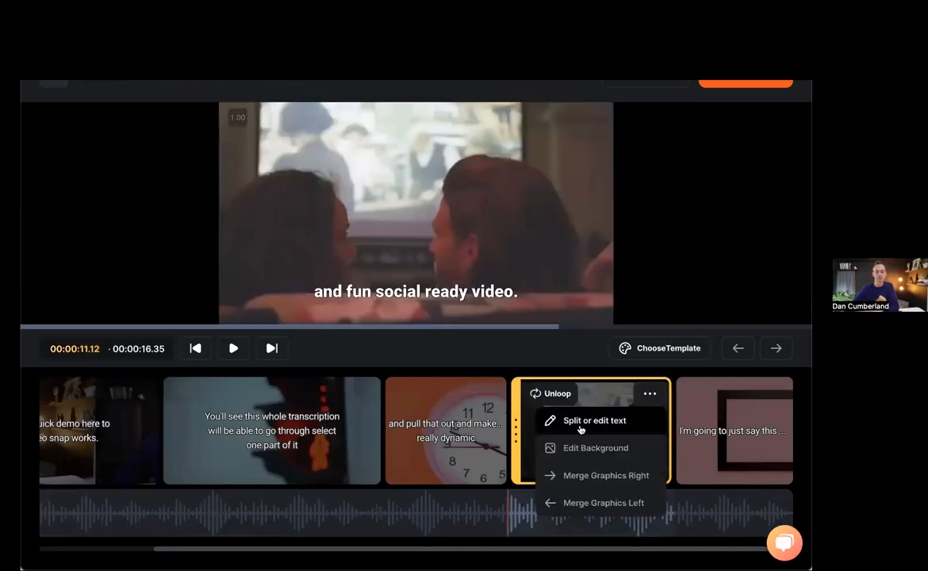
{"action": "left_click", "coordinate": [606, 447]}
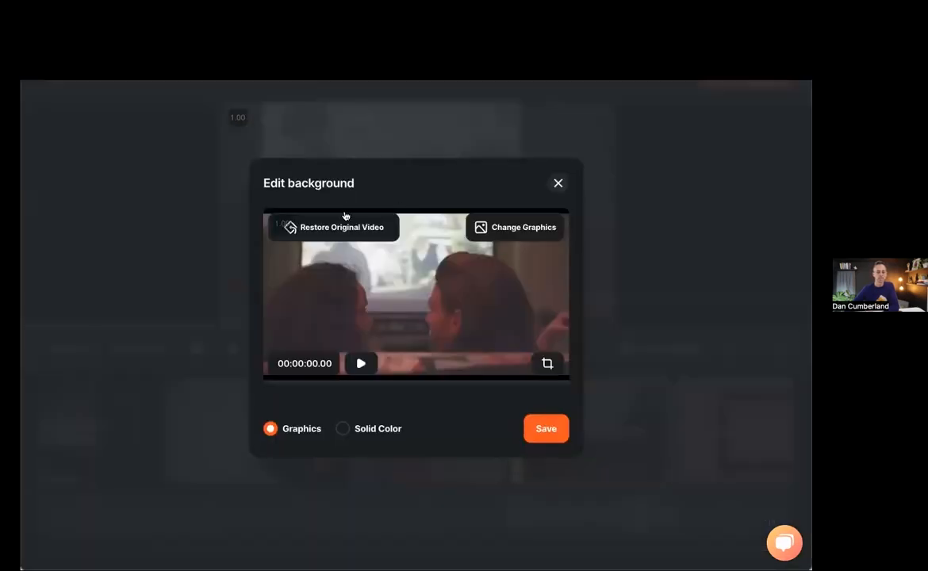
{"action": "left_click", "coordinate": [517, 232]}
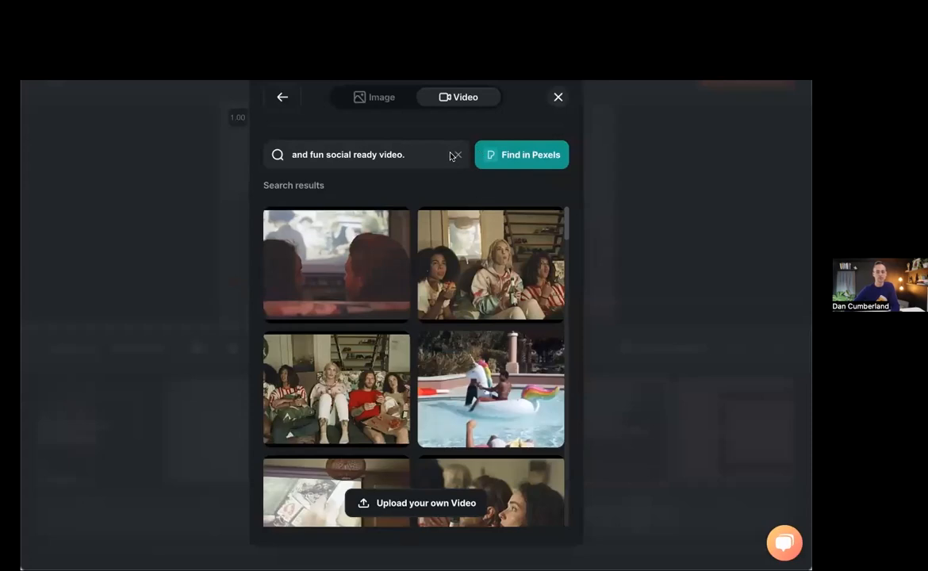
Search background videos for "social media" and save the video of a hand holding a phone as the clip's background.
{"action": "left_click", "coordinate": [455, 155]}
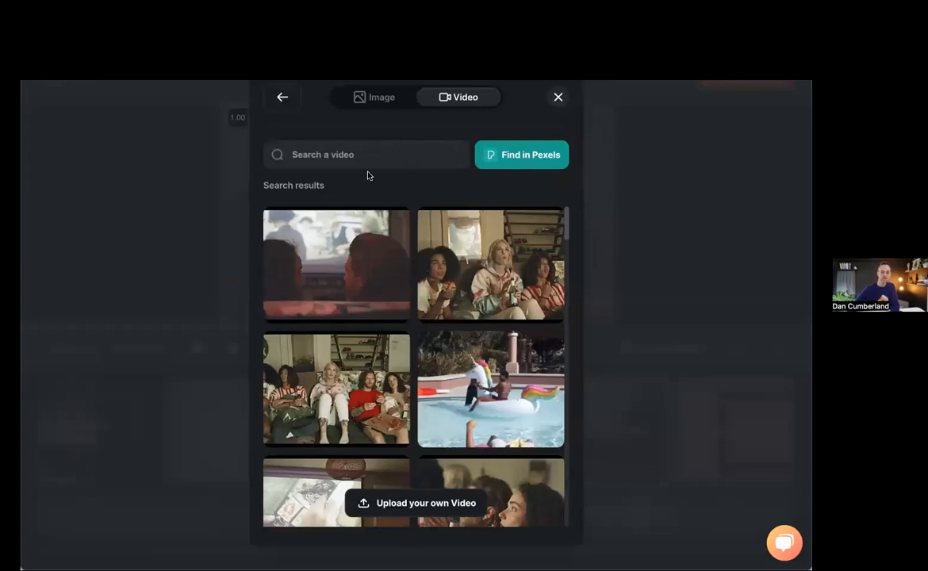
{"action": "left_click", "coordinate": [342, 149]}
{"action": "type", "text": "social"}
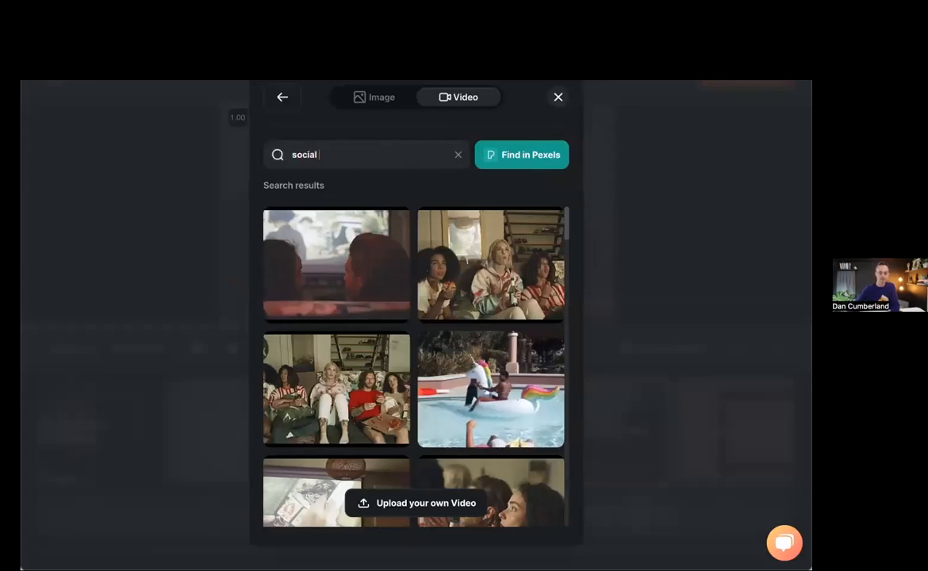
{"action": "type", "text": " meia"}
{"action": "key", "text": "BackSpace"}
{"action": "key", "text": "BackSpace"}
{"action": "type", "text": "da"}
{"action": "key", "text": "BackSpace"}
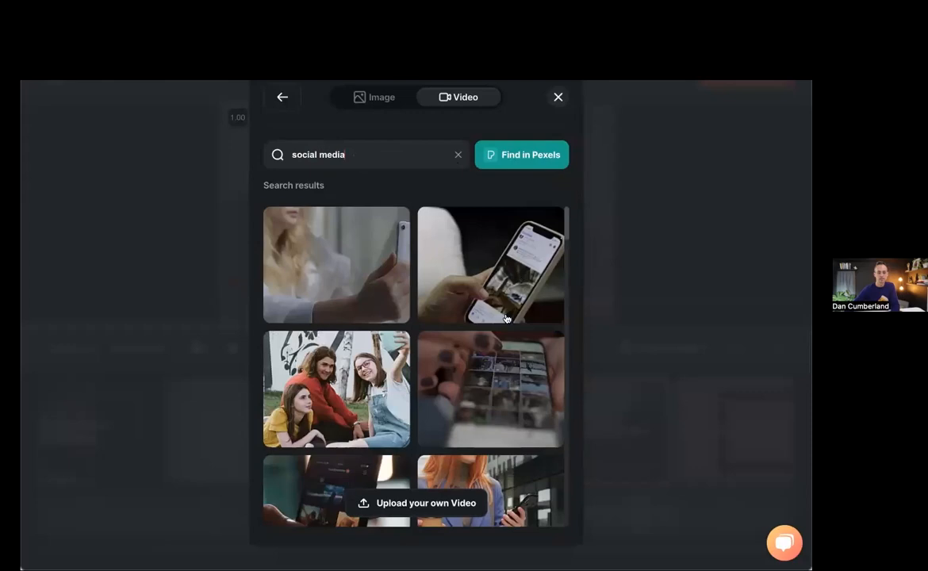
{"action": "left_click", "coordinate": [492, 272]}
{"action": "left_click", "coordinate": [546, 428]}
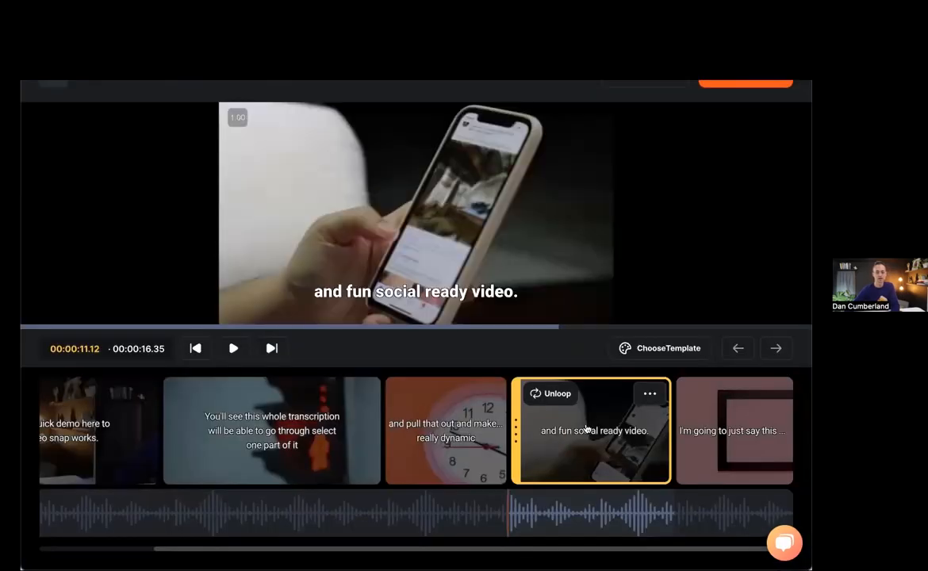
Move the start of the "and fun social ready video." clip slightly later in the timeline.
{"action": "left_click", "coordinate": [369, 441]}
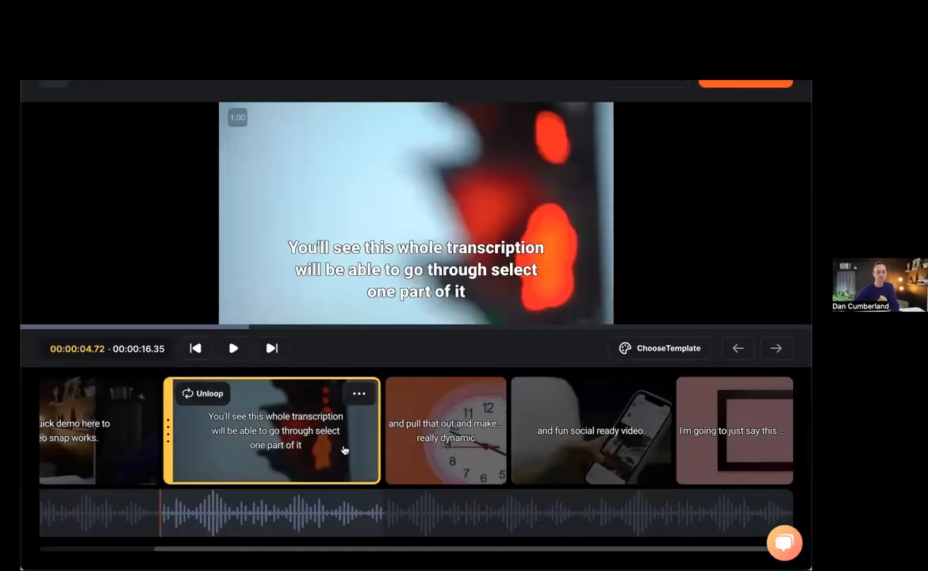
{"action": "left_click", "coordinate": [530, 436]}
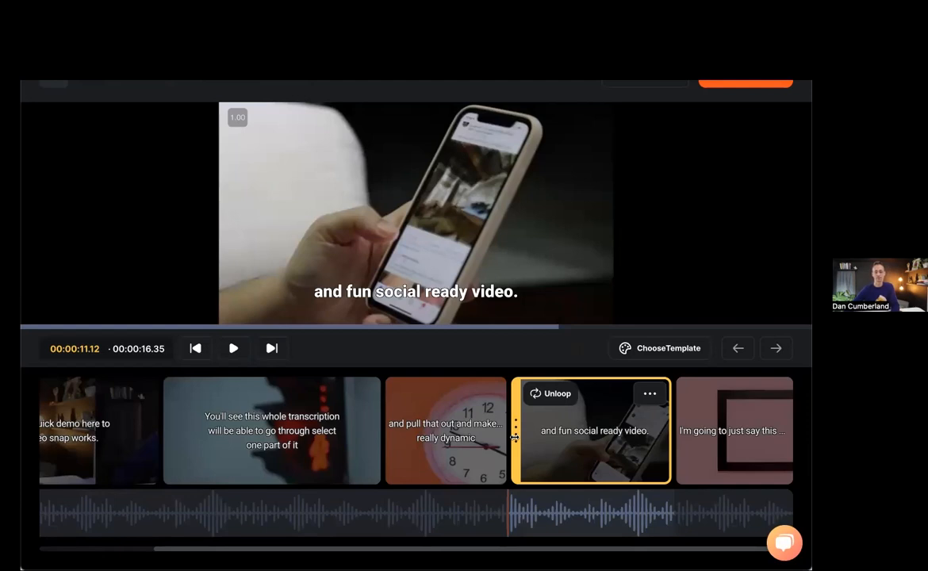
{"action": "mouse_move", "coordinate": [514, 436]}
{"action": "left_mouse_down"}
{"action": "mouse_move", "coordinate": [498, 434]}
{"action": "mouse_move", "coordinate": [527, 434]}
{"action": "mouse_move", "coordinate": [499, 432]}
{"action": "mouse_move", "coordinate": [533, 433]}
{"action": "mouse_move", "coordinate": [519, 432]}
{"action": "left_mouse_up"}
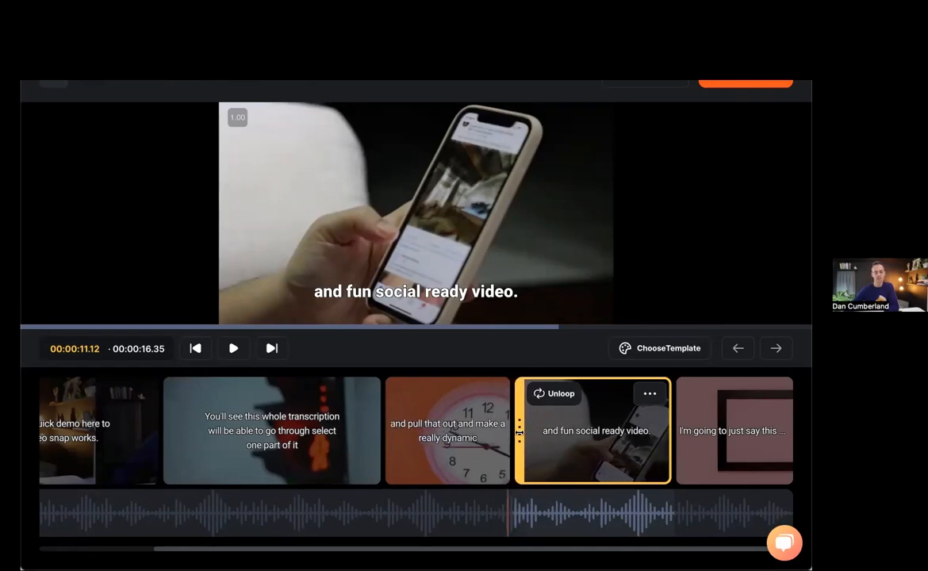
Merge the clock graphics of the "and pull that out and make a really dynamic" clip into the following clip and play it.
{"action": "left_click", "coordinate": [448, 432]}
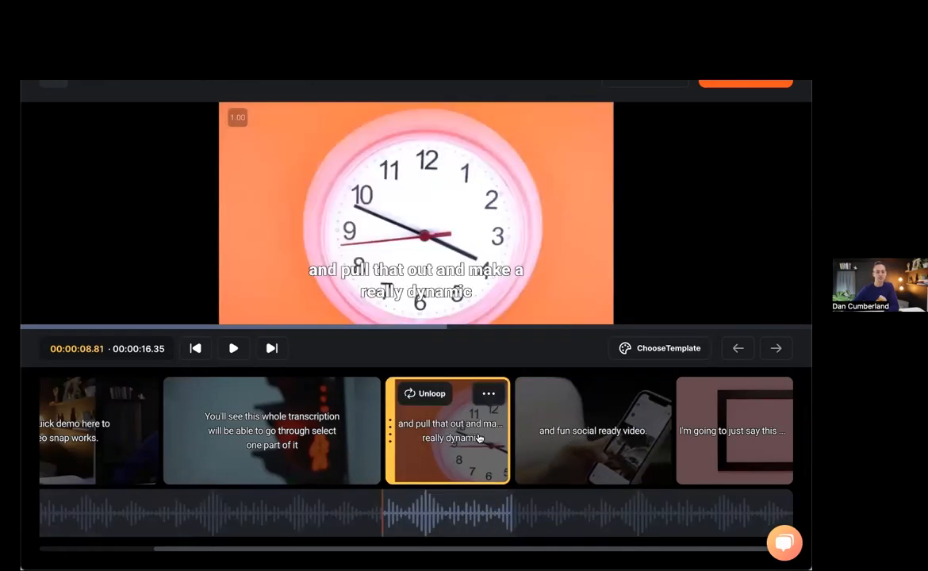
{"action": "left_click", "coordinate": [335, 438]}
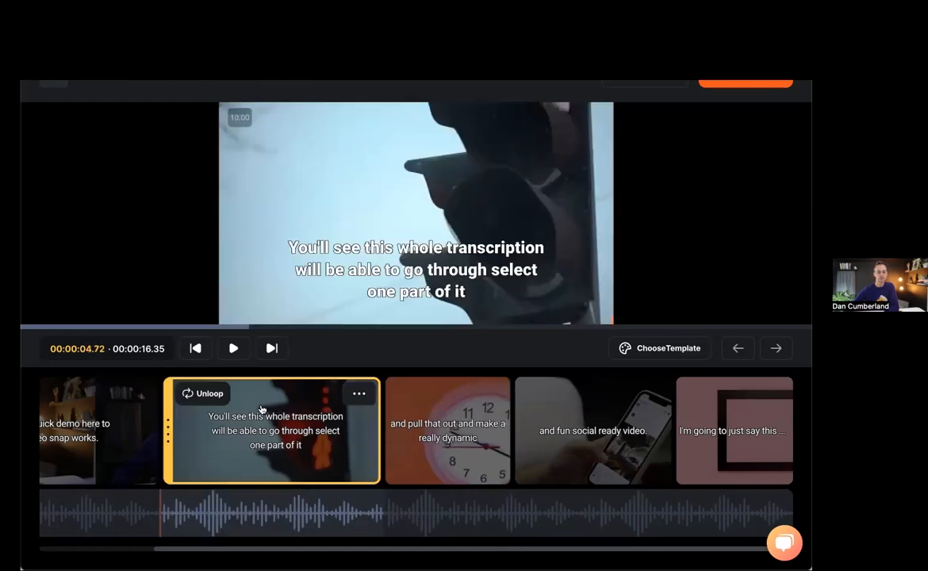
{"action": "left_click", "coordinate": [406, 386]}
{"action": "left_click", "coordinate": [487, 393]}
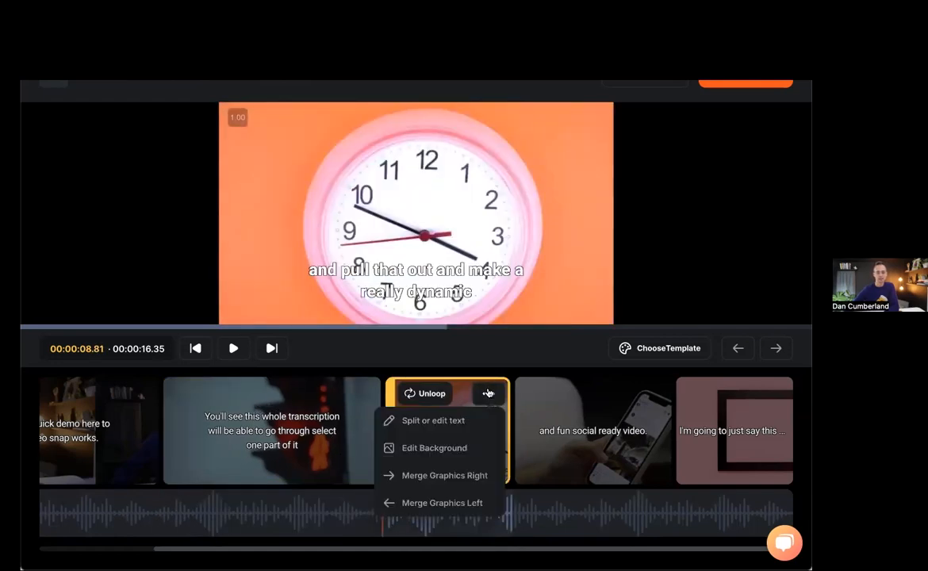
{"action": "left_click", "coordinate": [471, 475]}
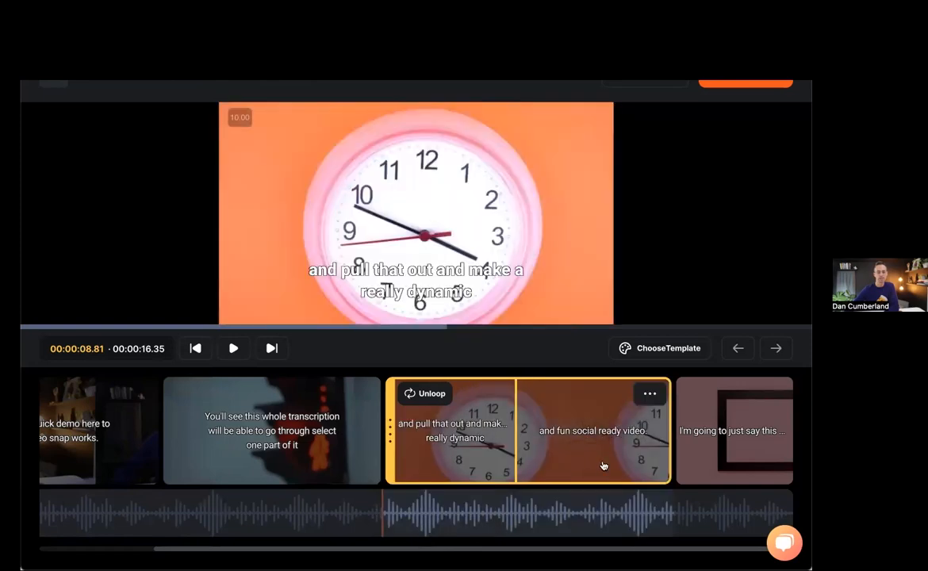
{"action": "left_click", "coordinate": [422, 411]}
{"action": "left_click", "coordinate": [233, 348]}
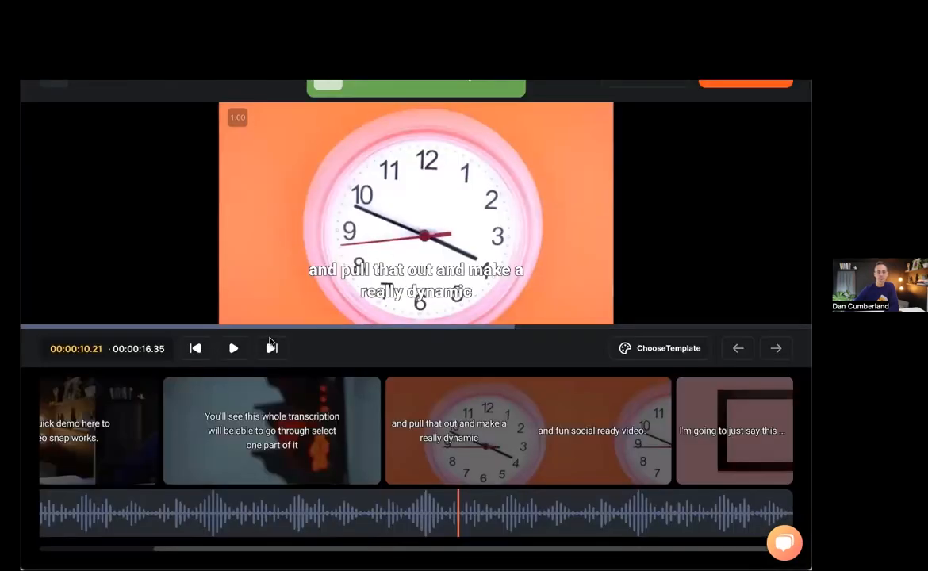
Play back the merged clock clips and the "You'll see this whole transcription" clip to review their captions and backgrounds.
{"action": "left_click", "coordinate": [235, 349]}
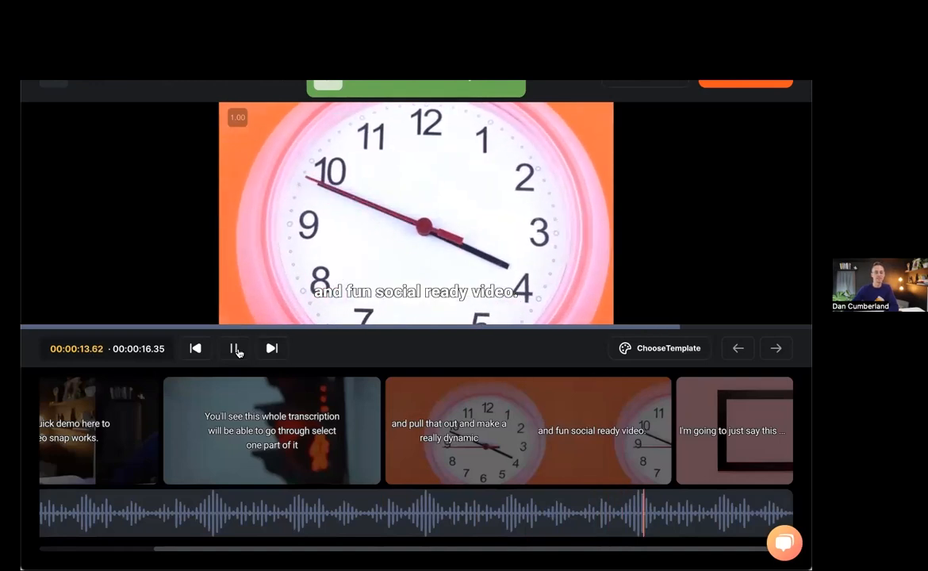
{"action": "left_click", "coordinate": [234, 349]}
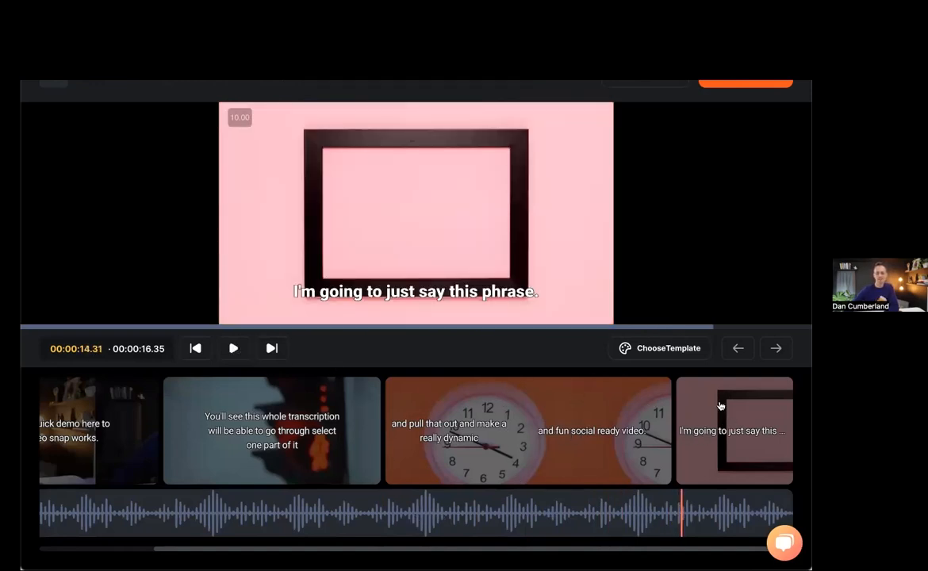
{"action": "left_click", "coordinate": [346, 467]}
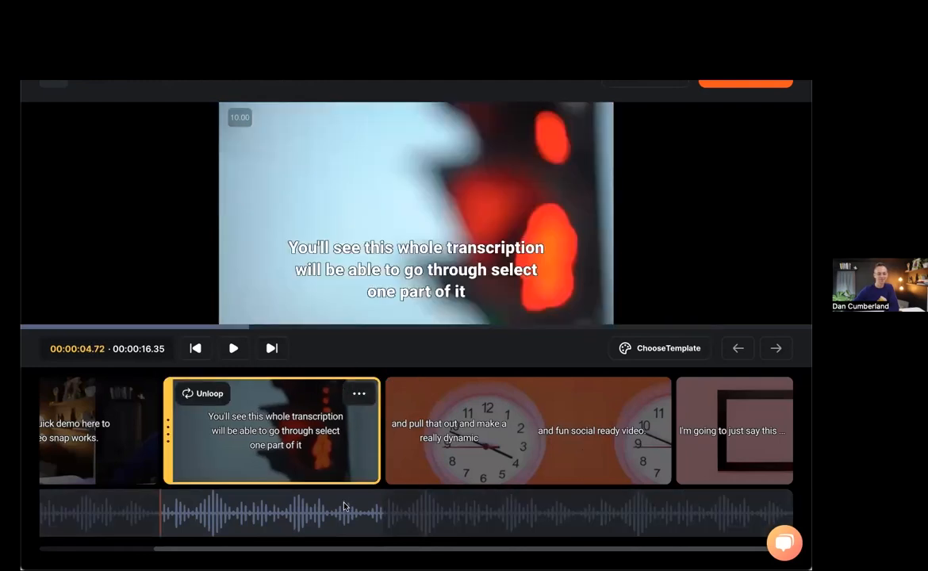
{"action": "left_click", "coordinate": [344, 503]}
{"action": "left_click", "coordinate": [337, 468]}
{"action": "left_click", "coordinate": [230, 348]}
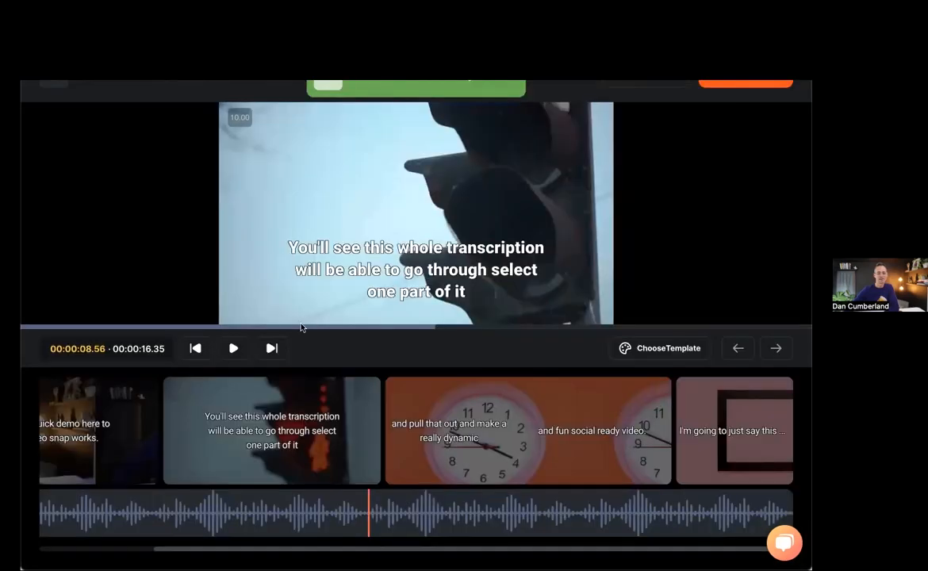
{"action": "left_click", "coordinate": [234, 350]}
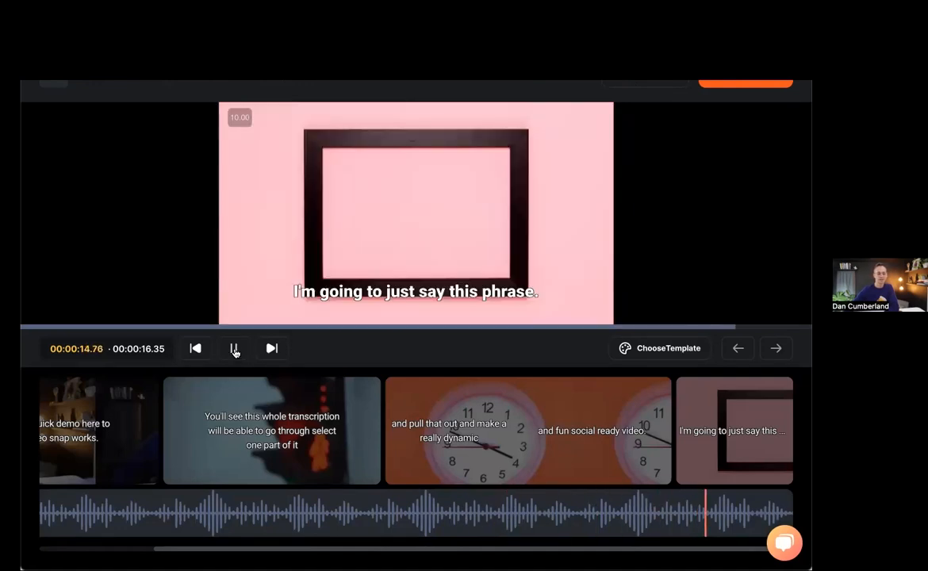
Split the "You'll see this whole transcription" caption after "will" into a new slide starting "be able to go through" and save.
{"action": "left_click", "coordinate": [254, 417]}
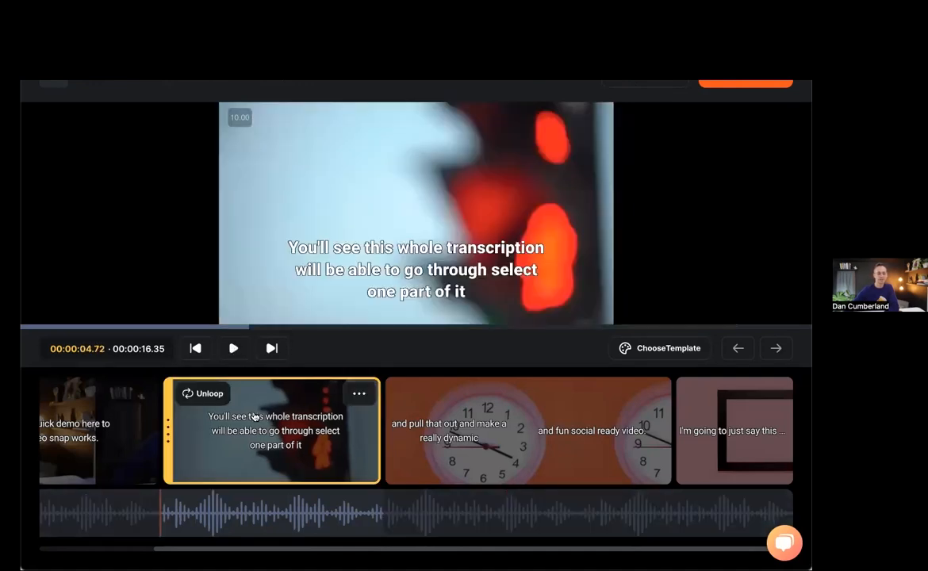
{"action": "left_click", "coordinate": [359, 393]}
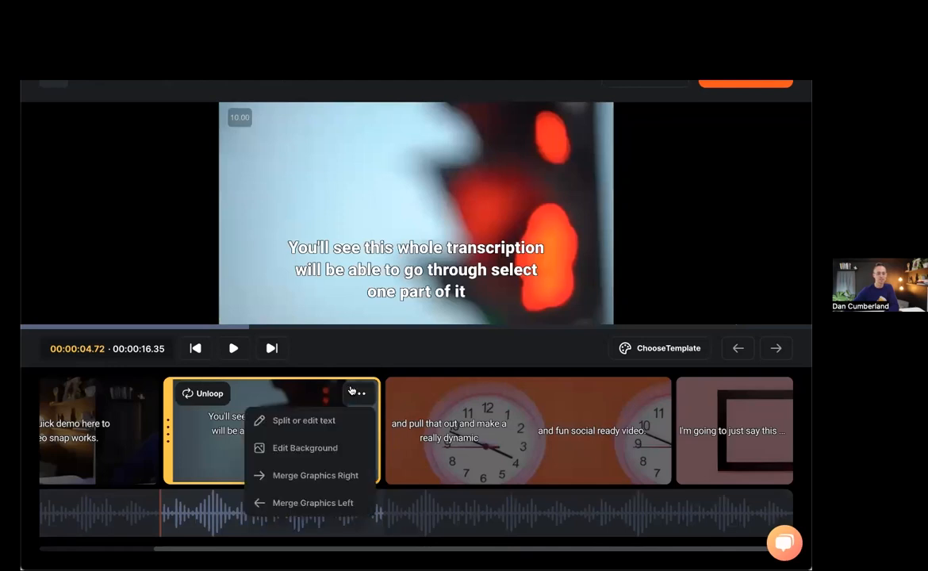
{"action": "left_click", "coordinate": [310, 422]}
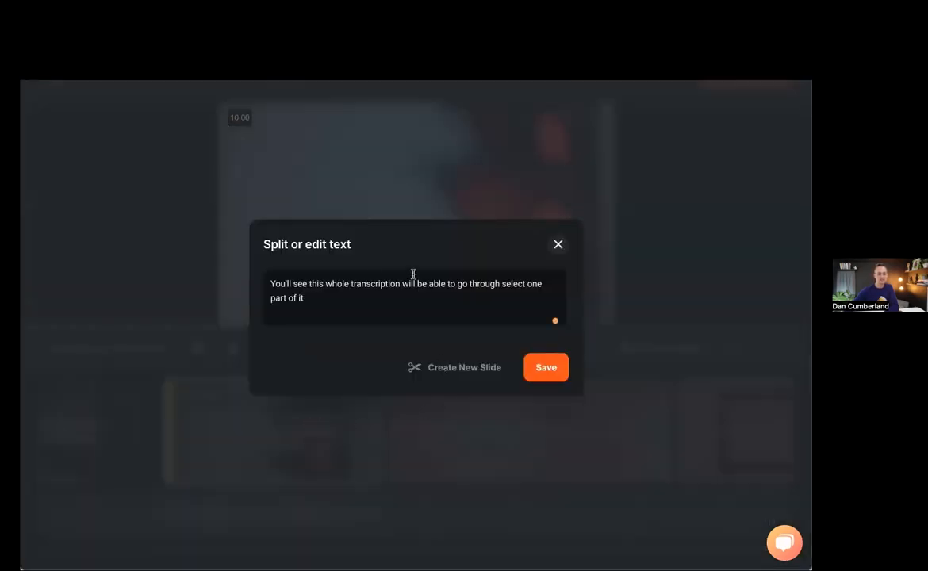
{"action": "left_click_drag", "start_coordinate": [402, 283], "coordinate": [467, 283]}
{"action": "left_click", "coordinate": [456, 373]}
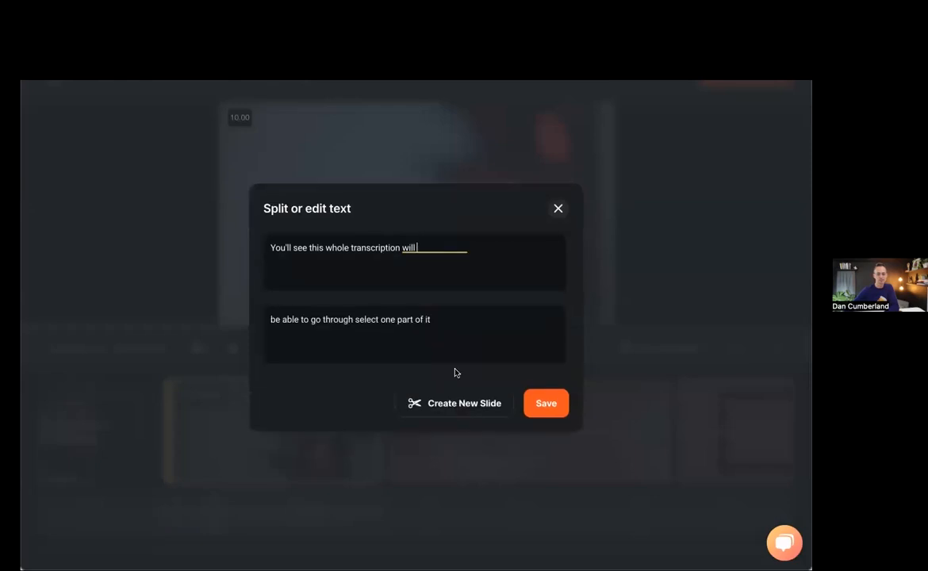
{"action": "left_click", "coordinate": [550, 411]}
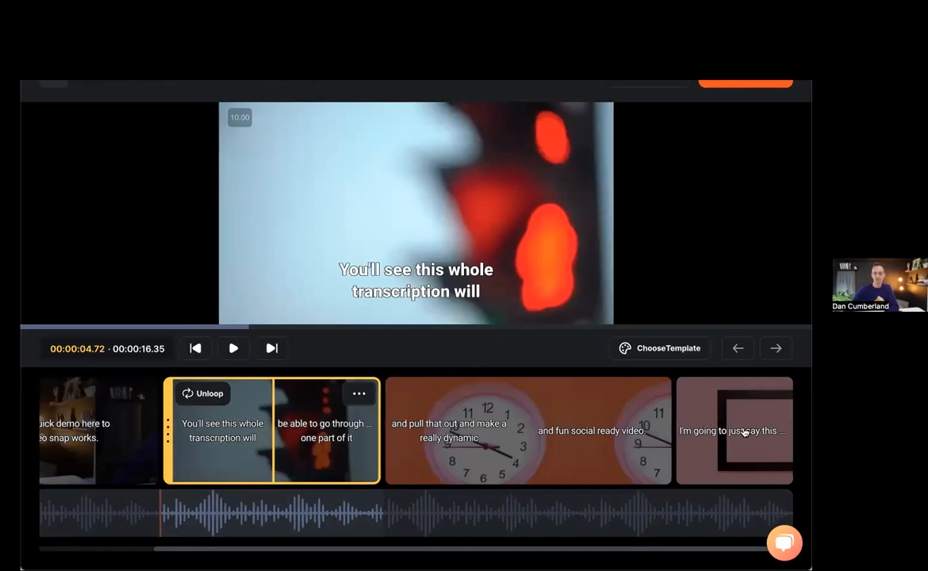
Browse the replacement background videos for the "I'm going to just say this phrase." clip and close them without choosing one.
{"action": "left_click", "coordinate": [683, 402]}
{"action": "left_click", "coordinate": [769, 394]}
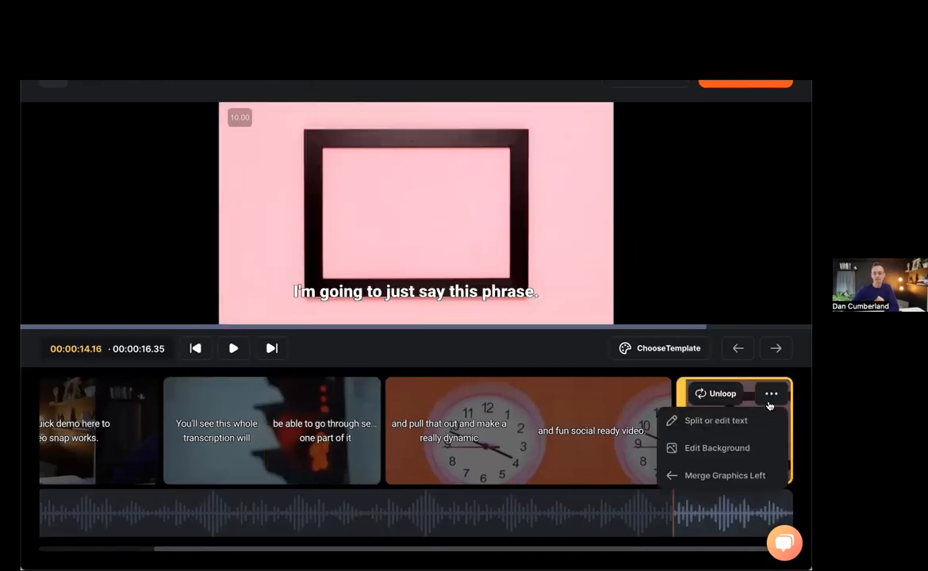
{"action": "left_click", "coordinate": [682, 447]}
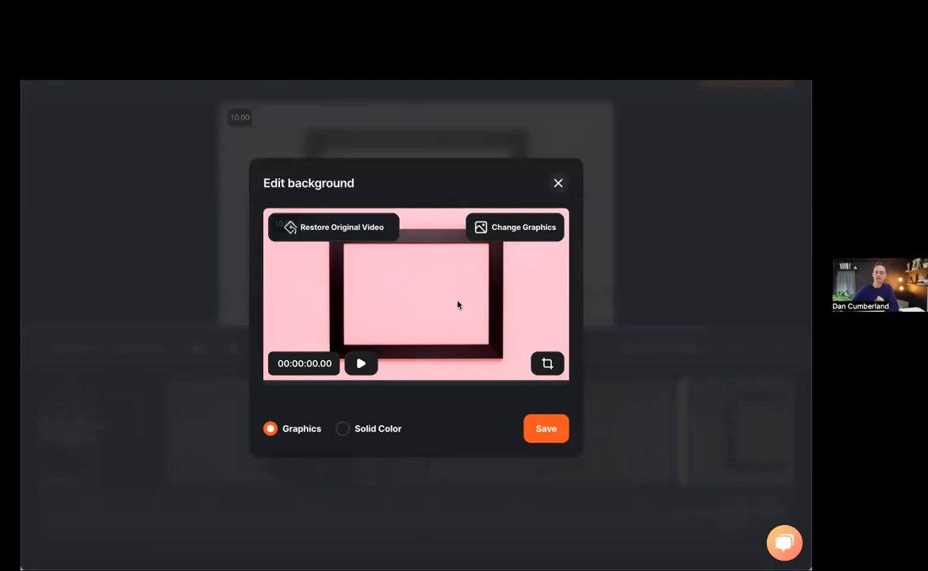
{"action": "left_click", "coordinate": [523, 228]}
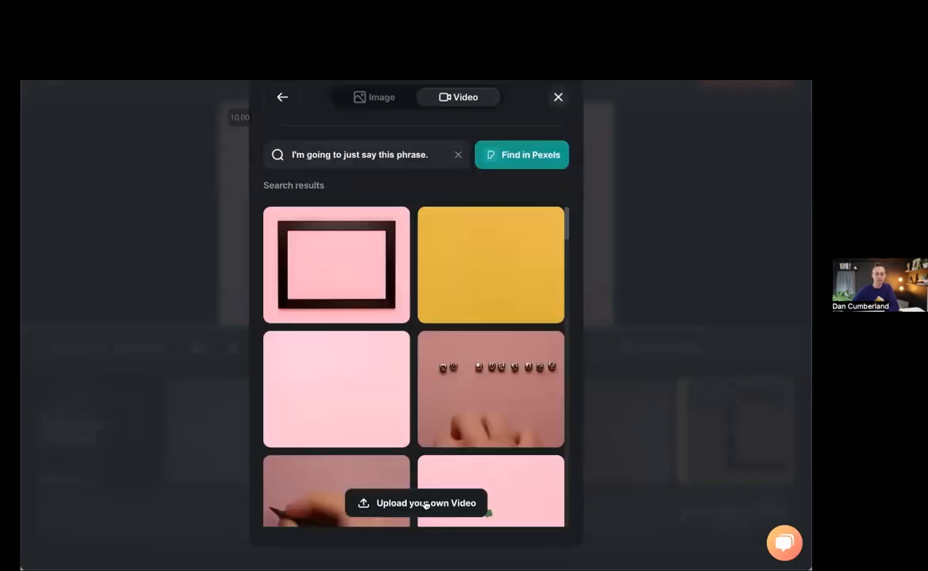
{"action": "scroll", "coordinate": [424, 394], "scroll_direction": "down", "scroll_amount": 1}
{"action": "scroll", "coordinate": [424, 394], "scroll_direction": "down", "scroll_amount": 10}
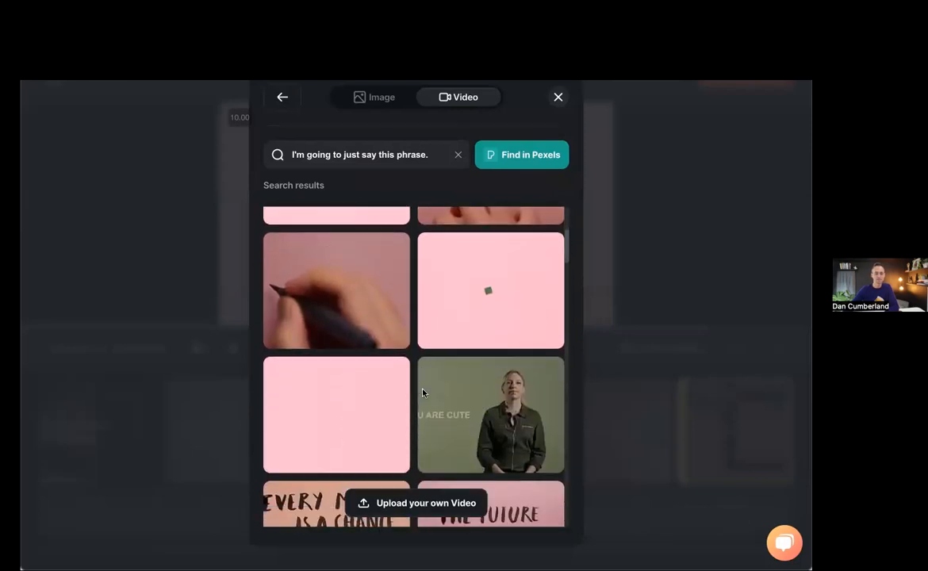
{"action": "scroll", "coordinate": [424, 394], "scroll_direction": "down", "scroll_amount": 2}
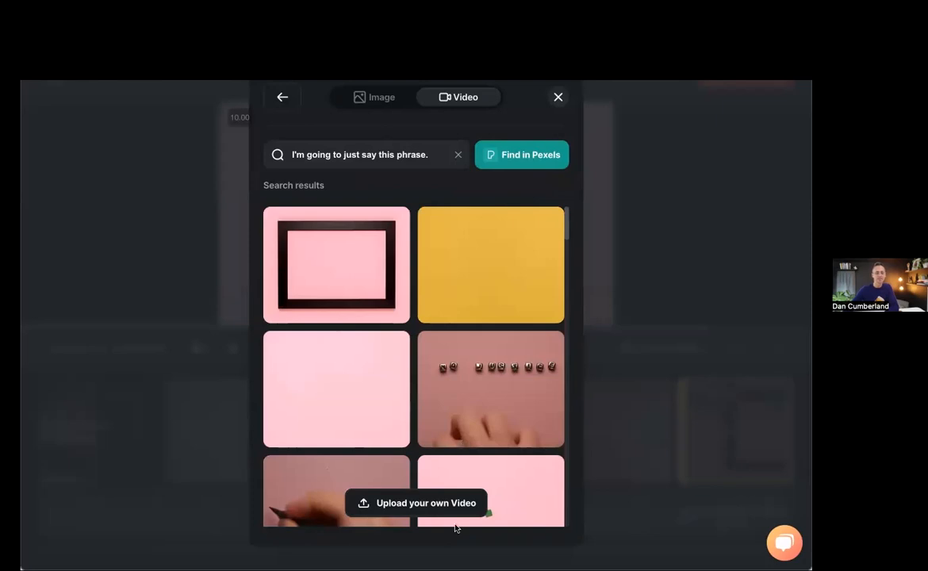
{"action": "left_click", "coordinate": [558, 97]}
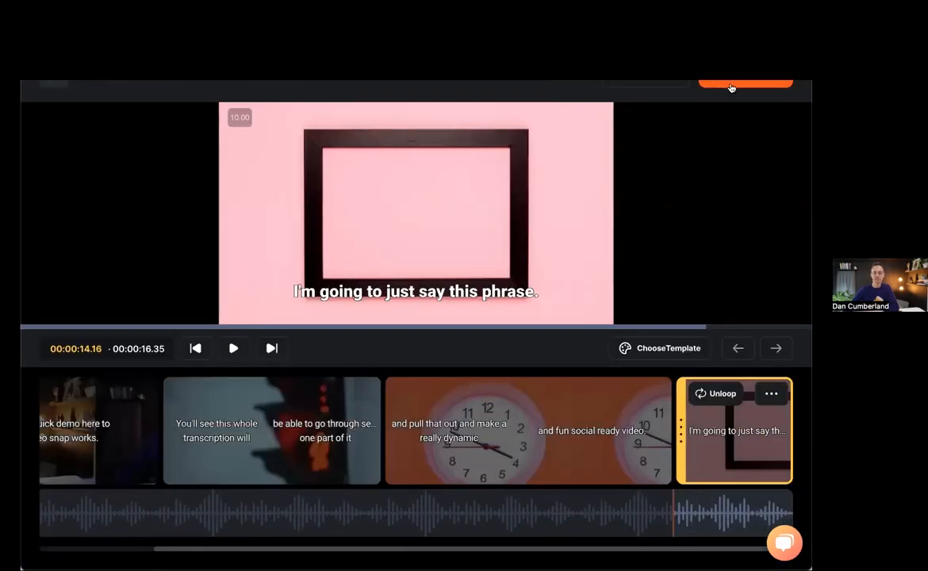
Start the final processing of the snap and return to the projects library.
{"action": "left_click", "coordinate": [731, 82]}
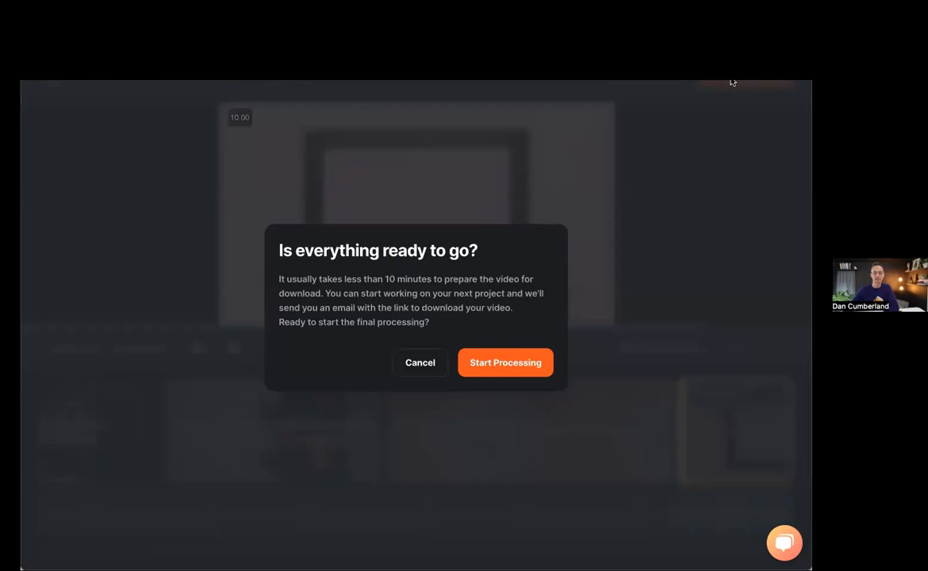
{"action": "left_click", "coordinate": [485, 370]}
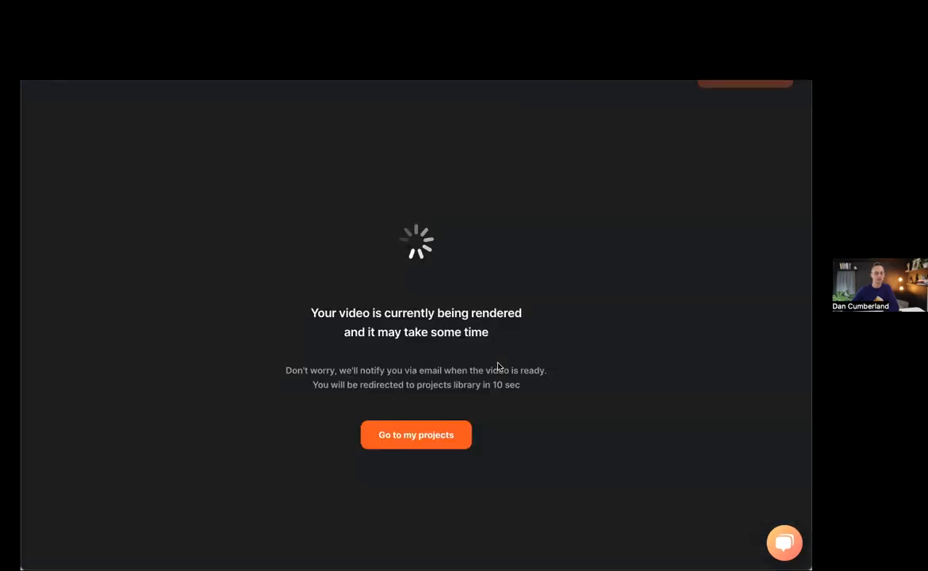
{"action": "left_click", "coordinate": [422, 441]}
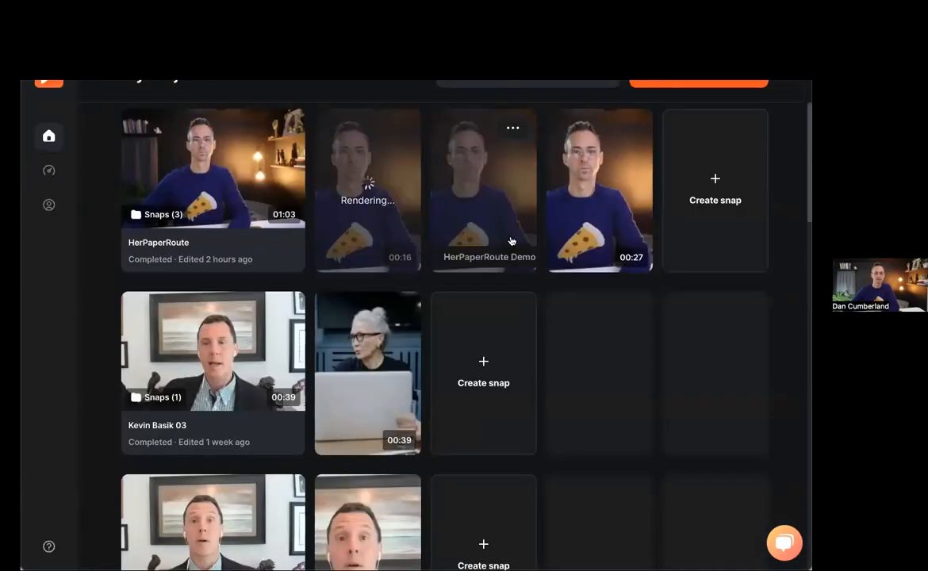